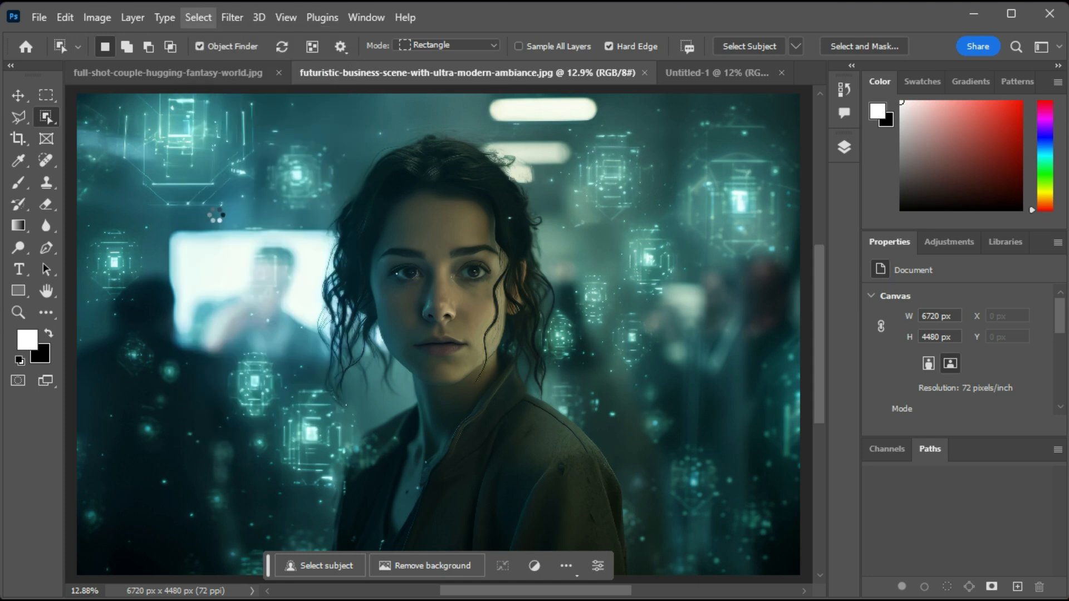
Copy the selected woman onto her own layer and convert that layer to a smart object
{"action": "left_click", "coordinate": [852, 144]}
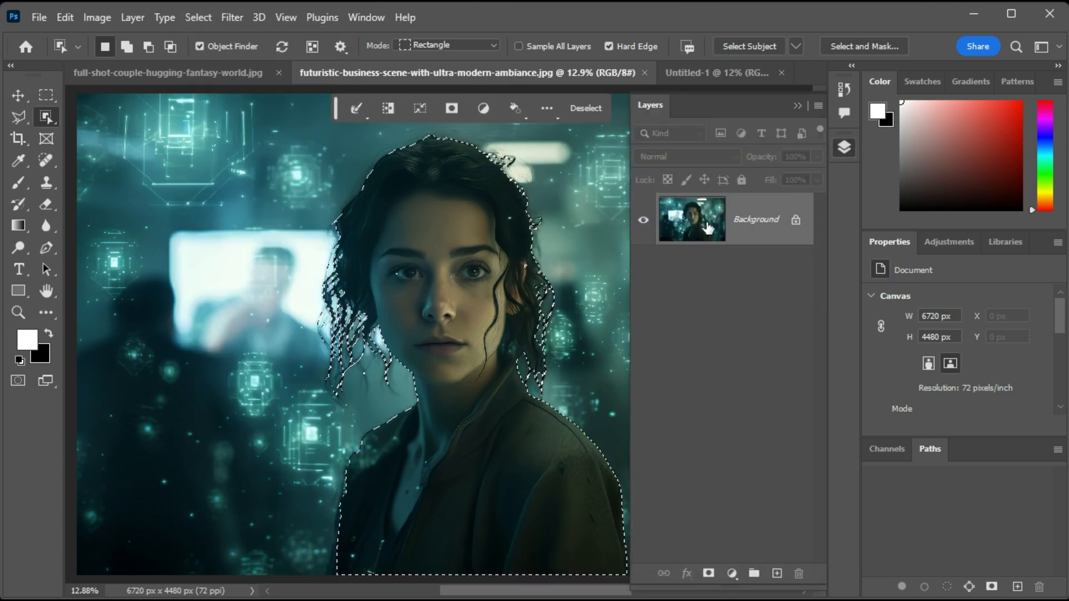
{"action": "key", "text": "ctrl+j"}
{"action": "right_click", "coordinate": [735, 222]}
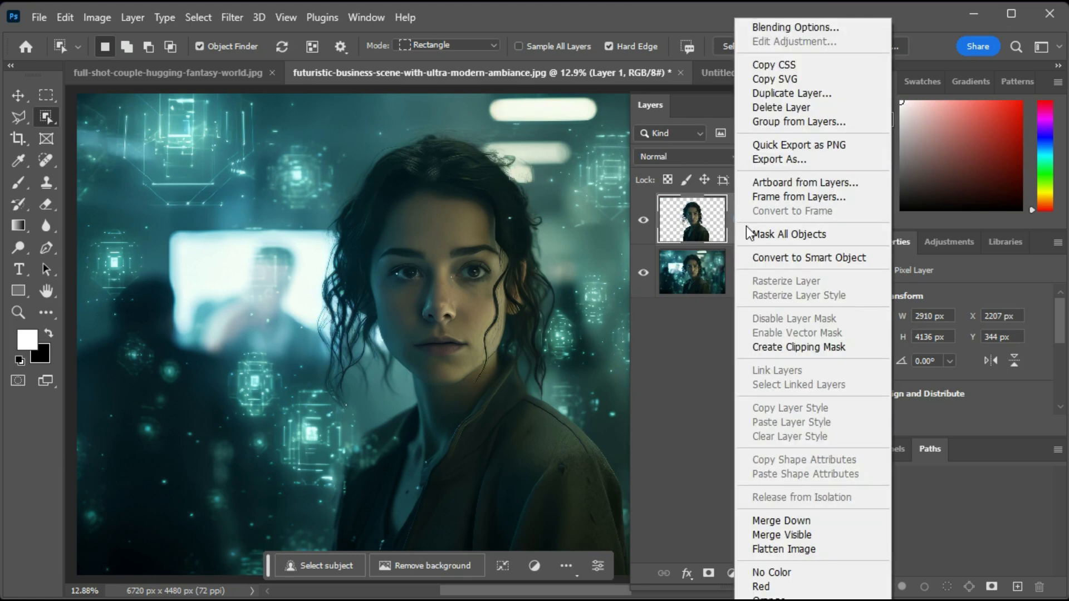
{"action": "left_click", "coordinate": [766, 259]}
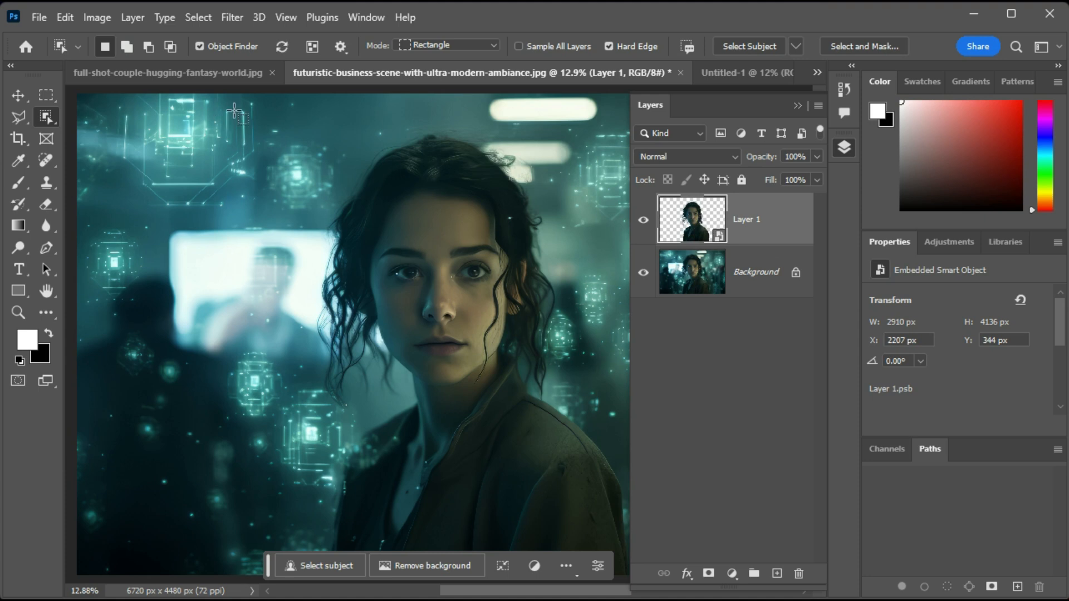
{"action": "left_click", "coordinate": [796, 107]}
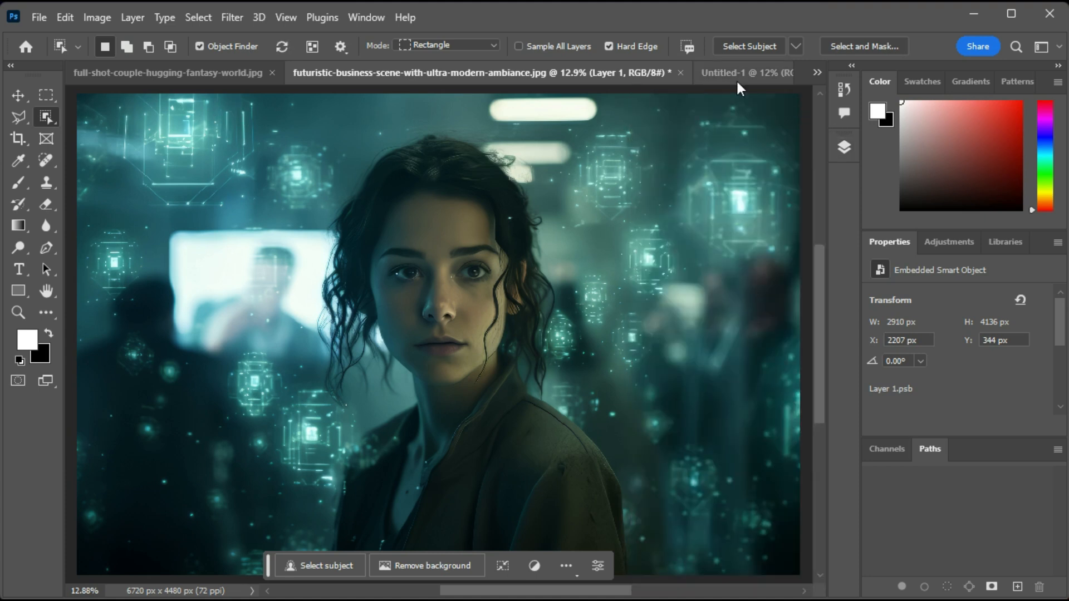
Copy the entire couple-in-fantasy-world image into the Untitled-1 document as a new layer
{"action": "left_click", "coordinate": [162, 73]}
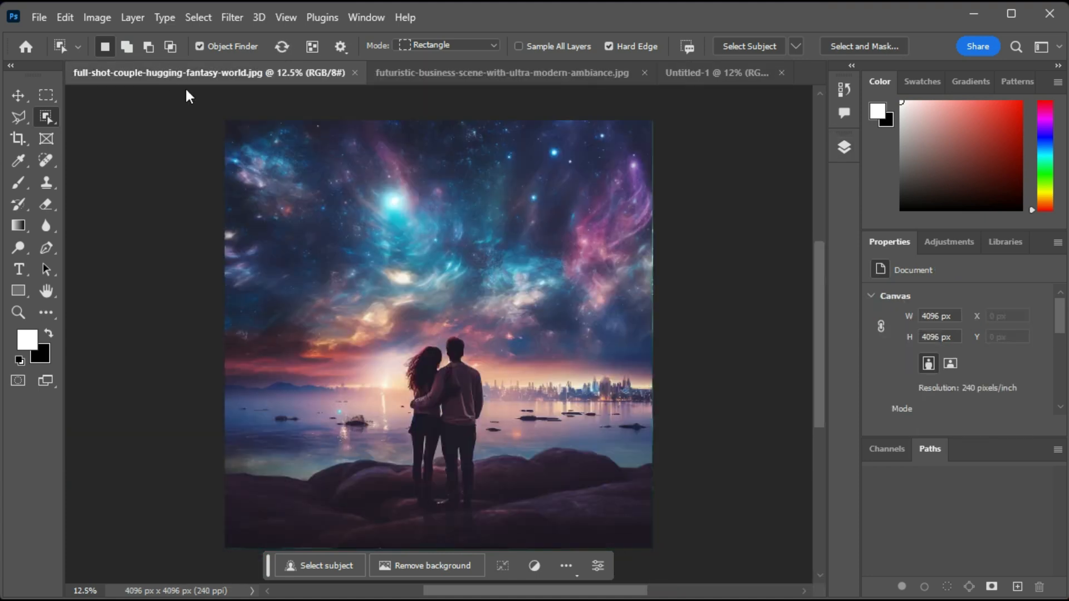
{"action": "key", "text": "ctrl+a"}
{"action": "left_click", "coordinate": [18, 96]}
{"action": "left_click_drag", "start_coordinate": [476, 281], "coordinate": [719, 76]}
{"action": "left_click_drag", "start_coordinate": [462, 296], "coordinate": [462, 297]}
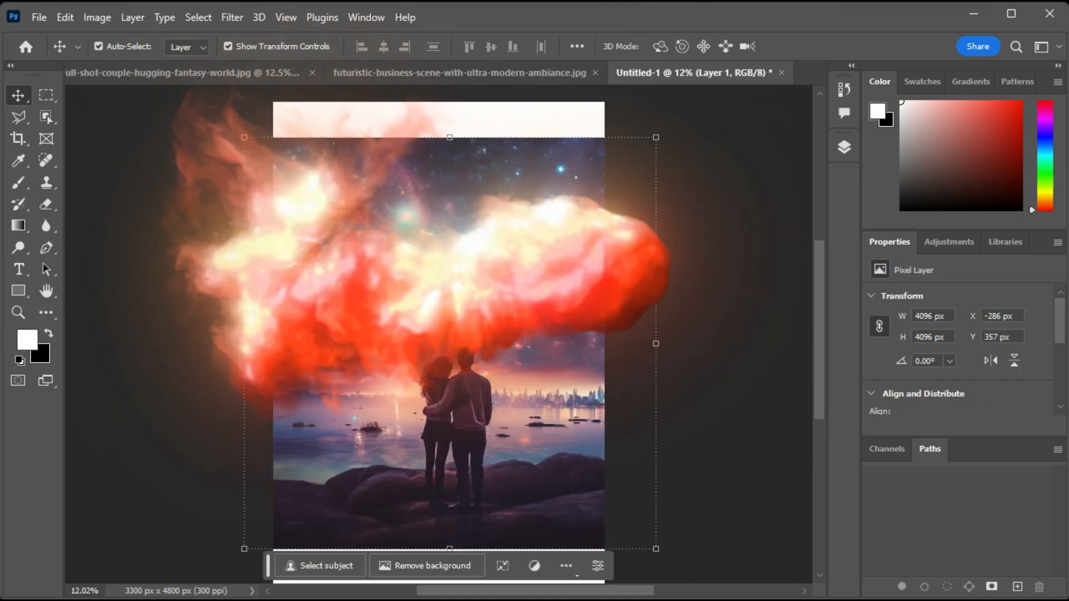
Scale the couple image to about 117.6% and position it to cover the whole portrait canvas
{"action": "left_click_drag", "start_coordinate": [644, 513], "coordinate": [718, 559]}
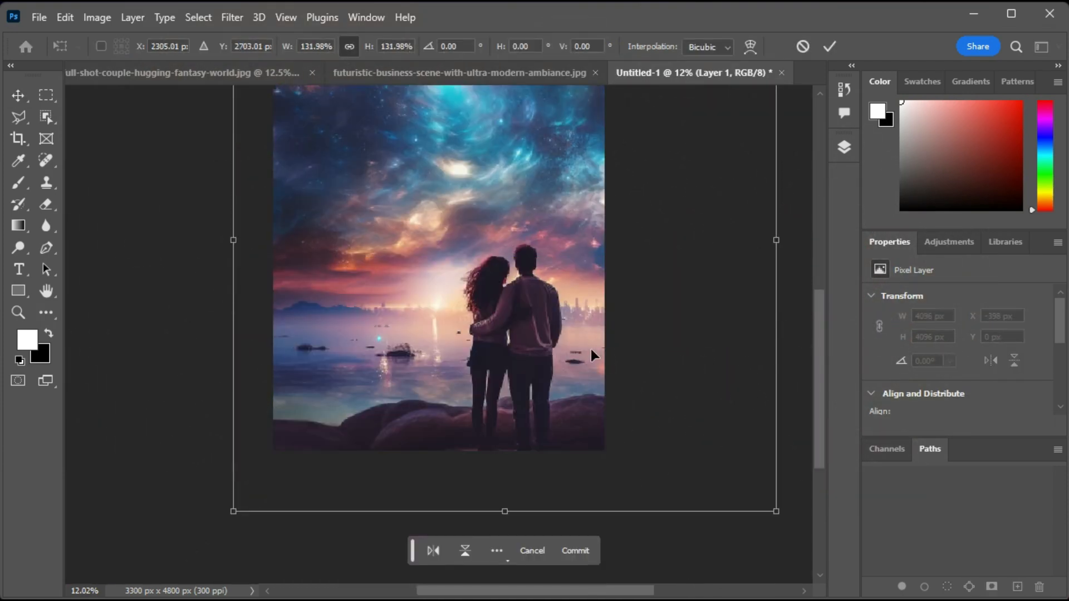
{"action": "scroll", "coordinate": [590, 348], "scroll_direction": "down", "scroll_amount": 2}
{"action": "left_click_drag", "start_coordinate": [704, 571], "coordinate": [640, 545]}
{"action": "left_click_drag", "start_coordinate": [453, 469], "coordinate": [385, 469]}
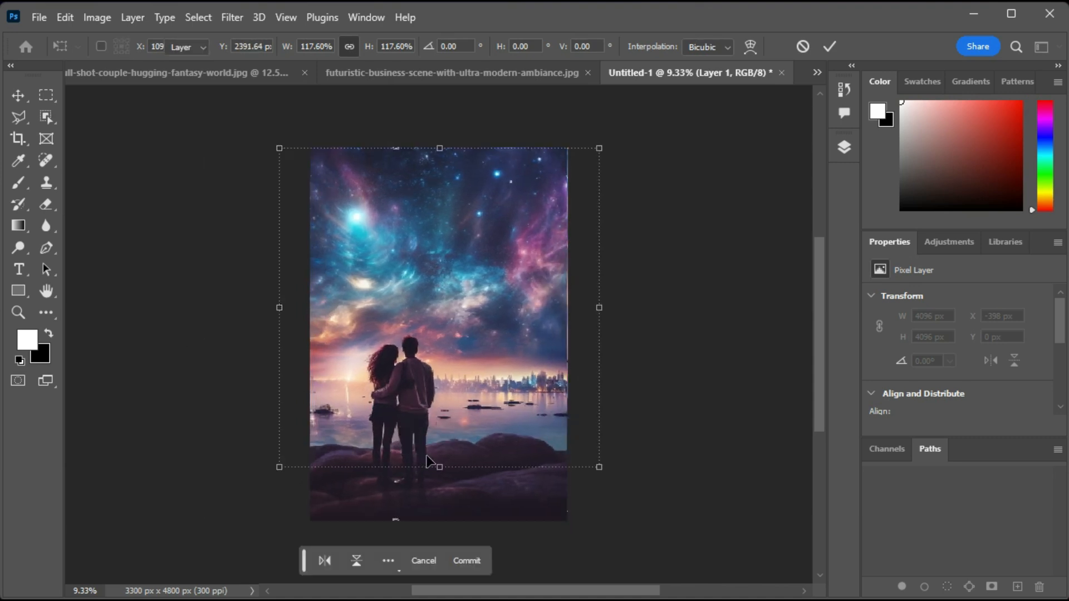
{"action": "key", "text": "Return"}
Convert the couple layer to a smart object and lower its fill to 18%
{"action": "left_click", "coordinate": [844, 147]}
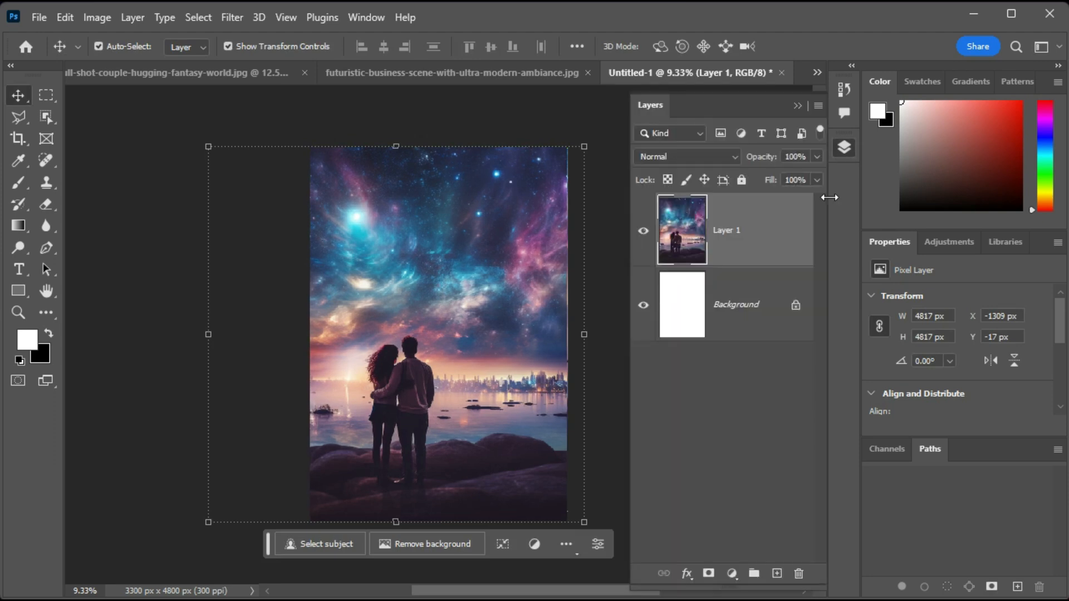
{"action": "right_click", "coordinate": [785, 236]}
{"action": "left_click", "coordinate": [839, 257]}
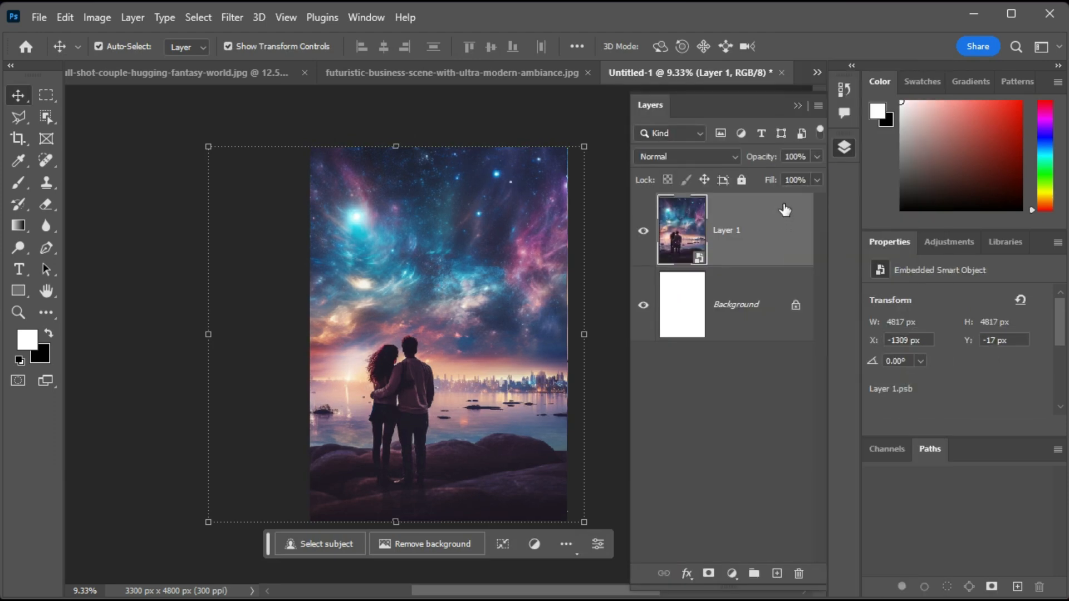
{"action": "left_click", "coordinate": [816, 181]}
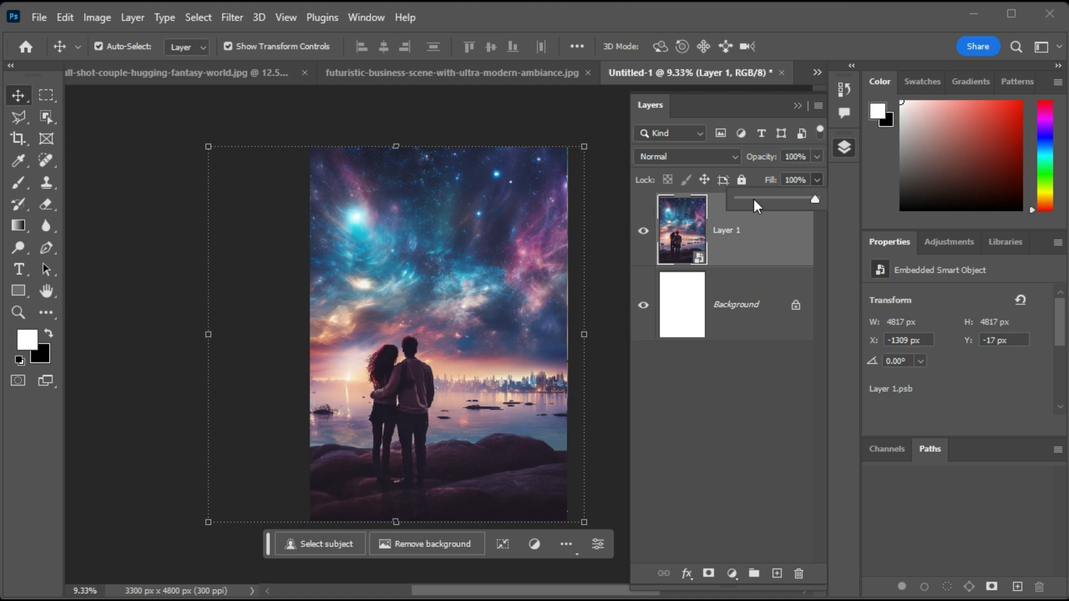
{"action": "left_click", "coordinate": [753, 200]}
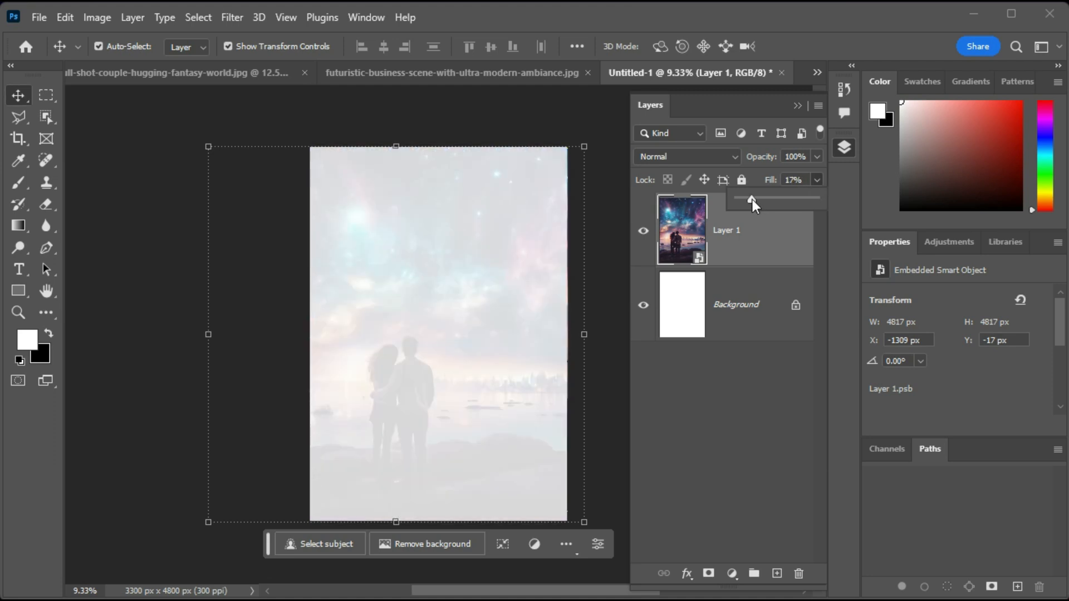
{"action": "left_click", "coordinate": [750, 250]}
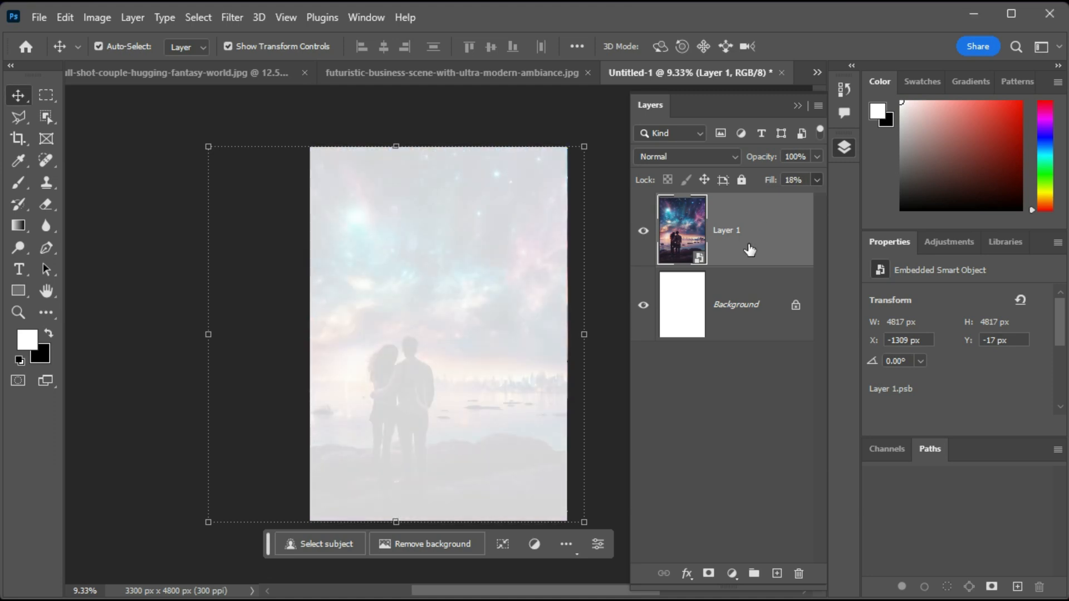
Apply a Gaussian Blur with a 15.3-pixel radius to the faded couple layer
{"action": "left_click", "coordinate": [232, 18]}
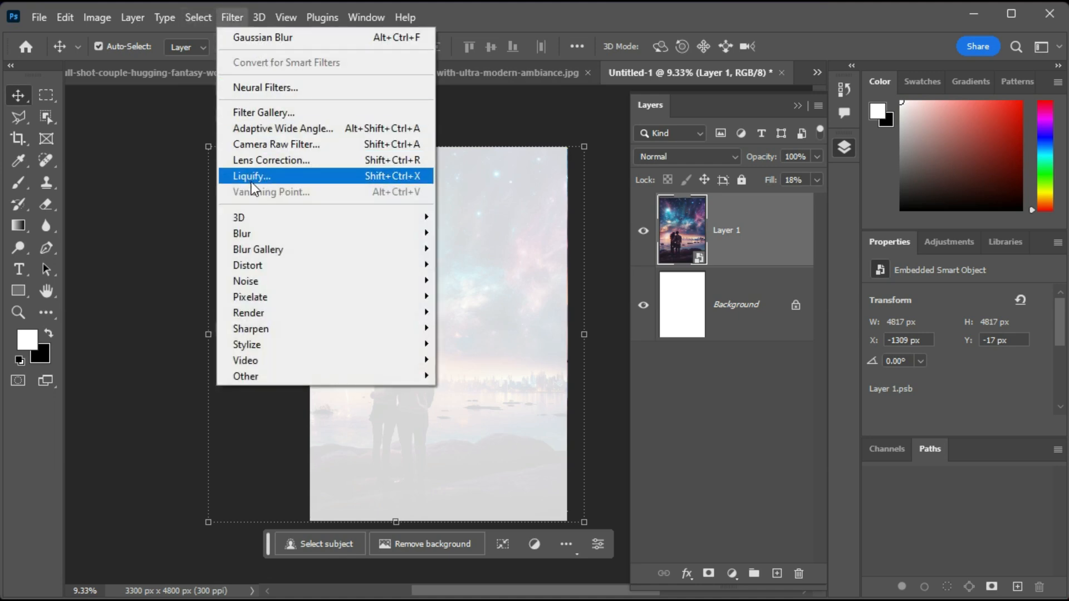
{"action": "mouse_move", "coordinate": [256, 233]}
{"action": "left_click", "coordinate": [490, 295]}
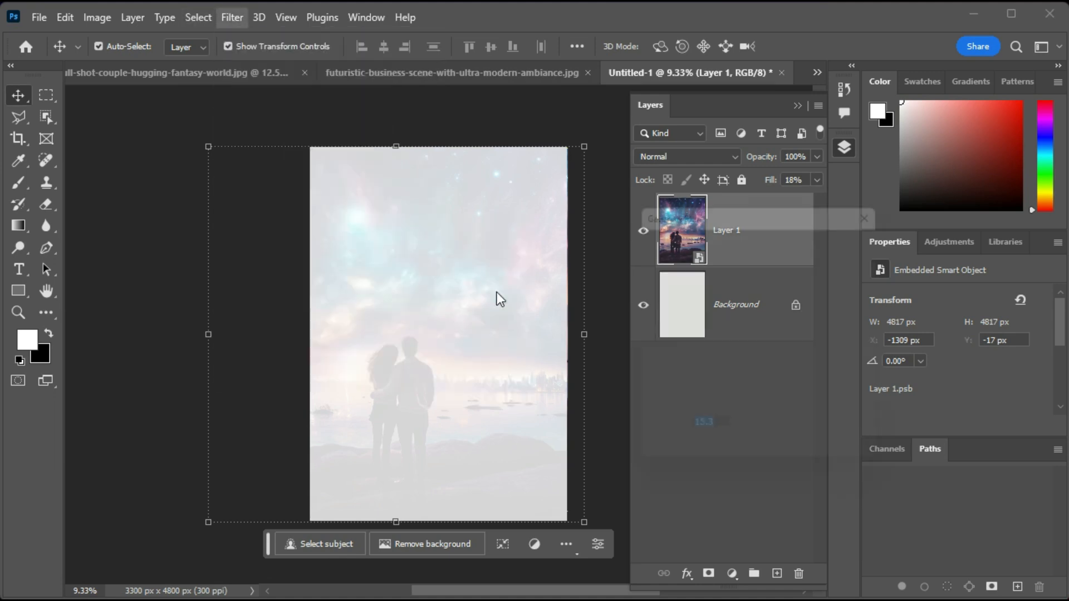
{"action": "left_click", "coordinate": [723, 476]}
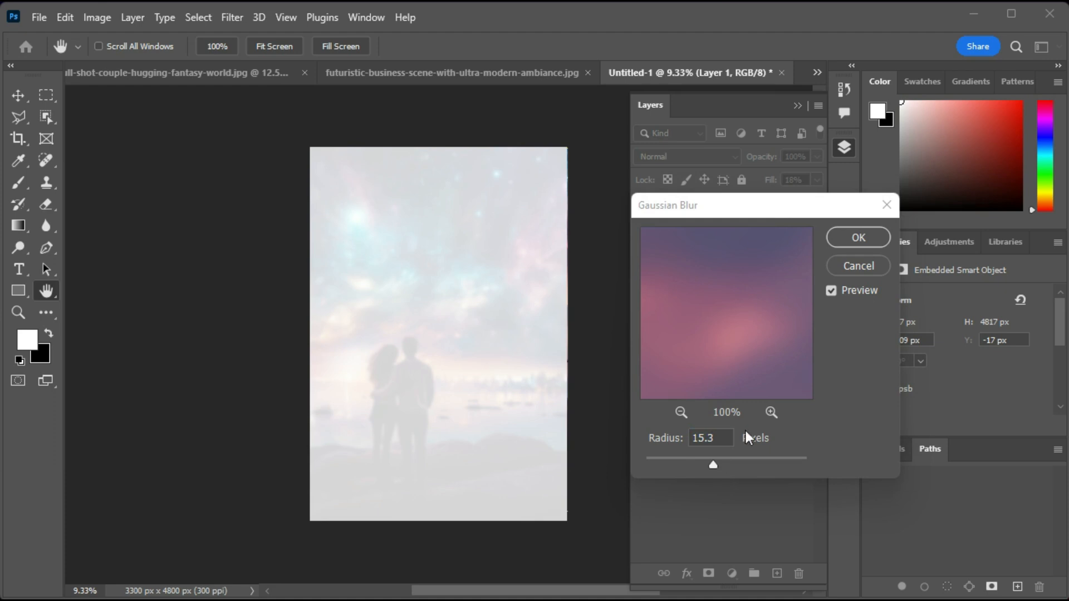
{"action": "left_click", "coordinate": [862, 242]}
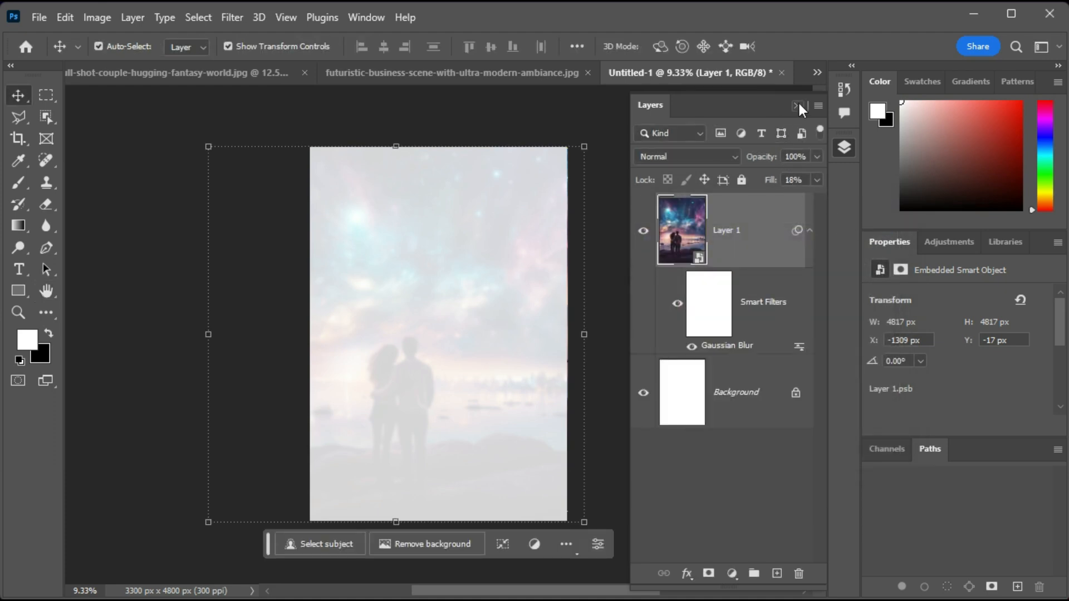
{"action": "left_click", "coordinate": [798, 103]}
Bring the cut-out woman layer into Untitled-1 and place it at about X 195 px, Y 775 px
{"action": "left_click", "coordinate": [410, 72]}
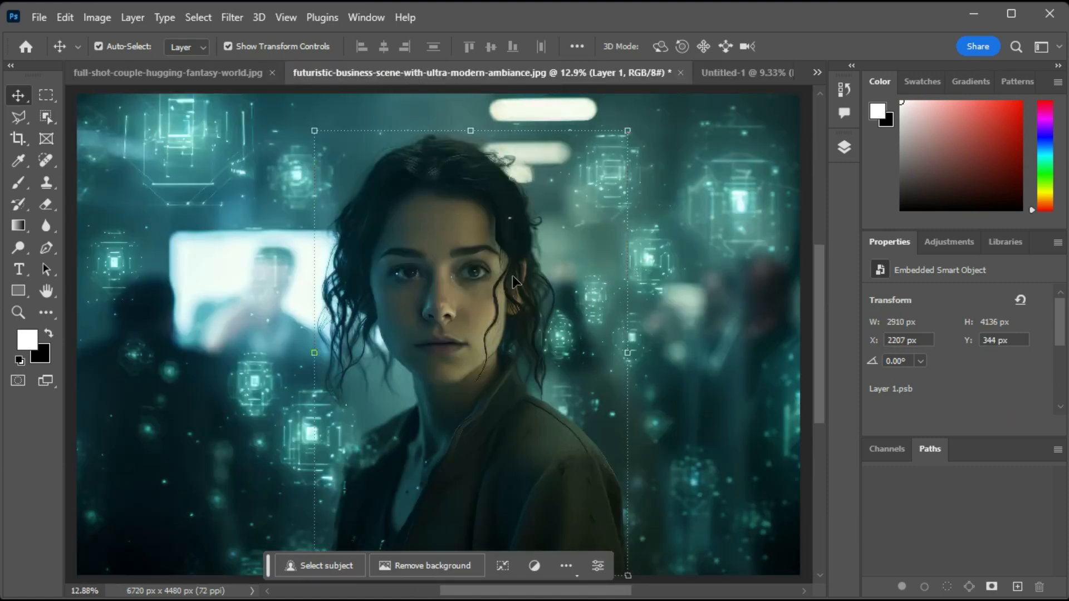
{"action": "left_click_drag", "start_coordinate": [476, 282], "coordinate": [724, 72]}
{"action": "left_click_drag", "start_coordinate": [469, 317], "coordinate": [440, 375]}
{"action": "right_click", "coordinate": [440, 345]}
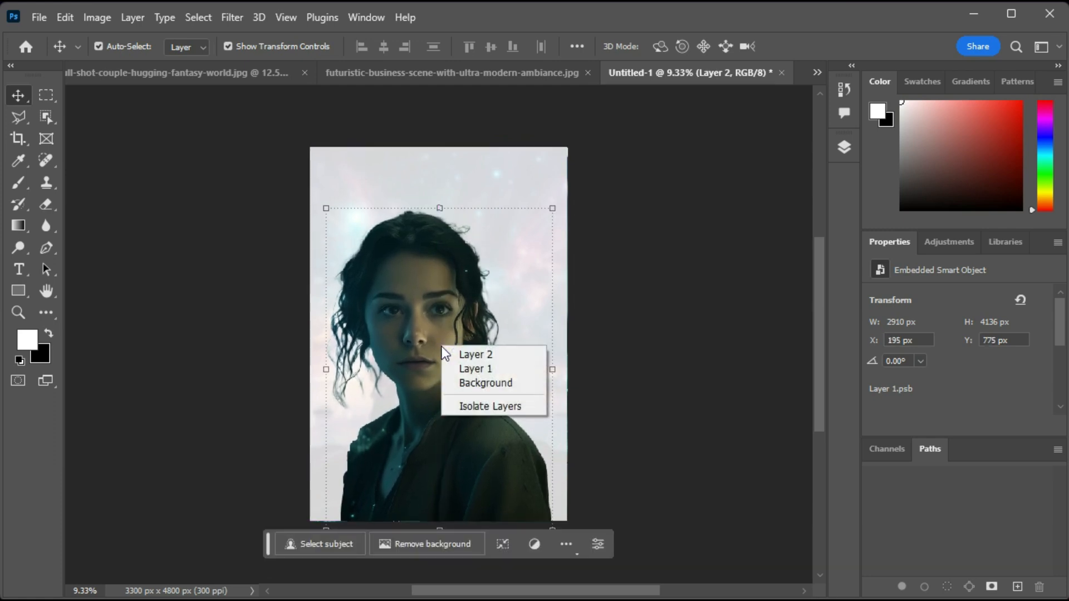
{"action": "left_click", "coordinate": [447, 307]}
{"action": "key", "text": "ctrl+t"}
{"action": "right_click", "coordinate": [448, 256]}
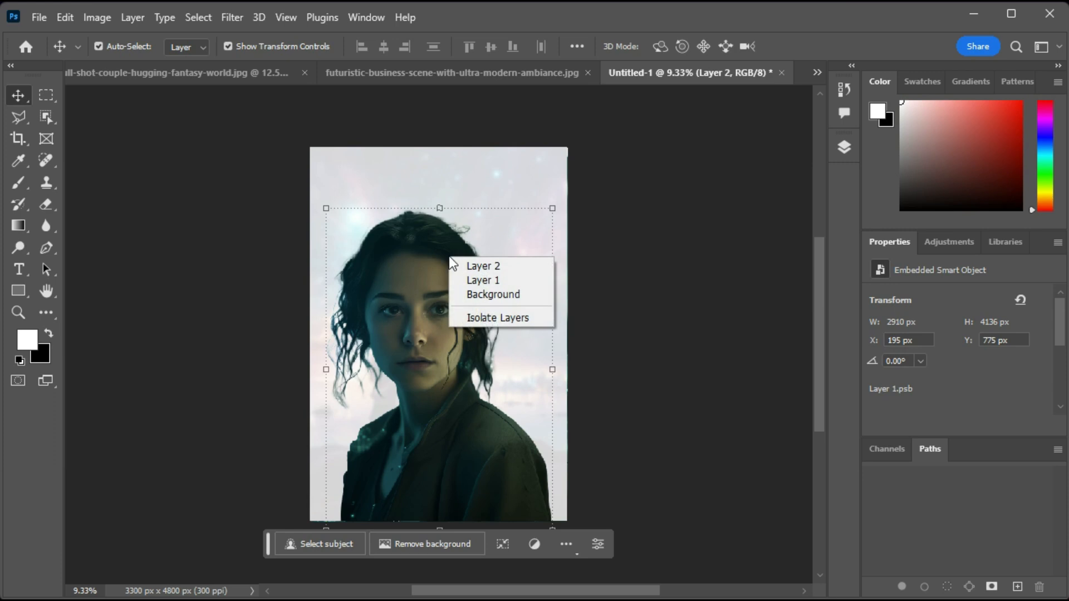
{"action": "left_click", "coordinate": [449, 256]}
{"action": "left_click", "coordinate": [390, 342]}
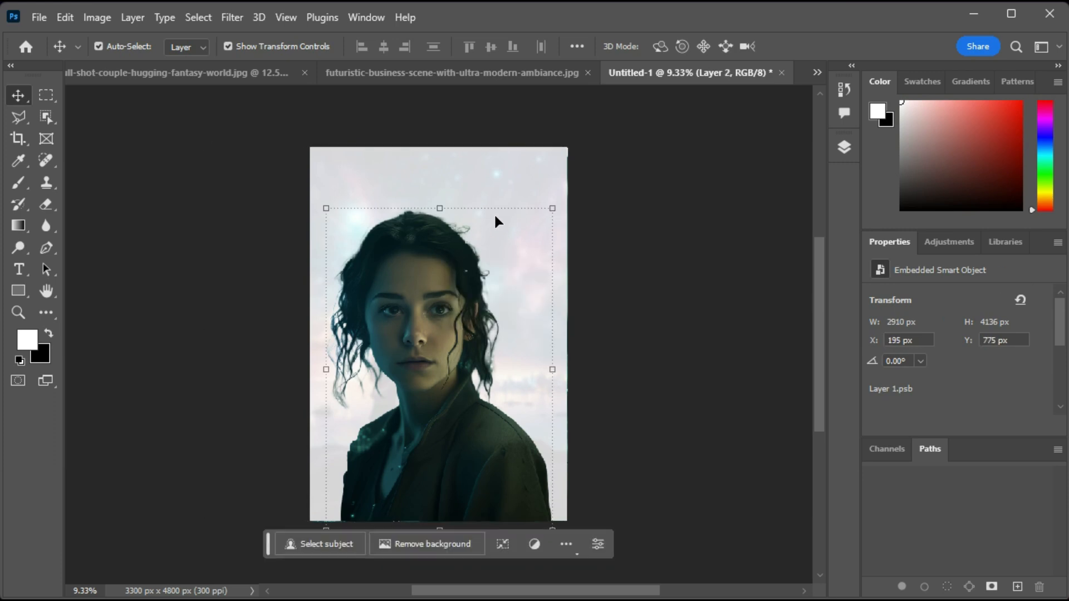
Flip the woman layer horizontally with Free Transform
{"action": "key", "text": "ctrl+t"}
{"action": "right_click", "coordinate": [433, 275]}
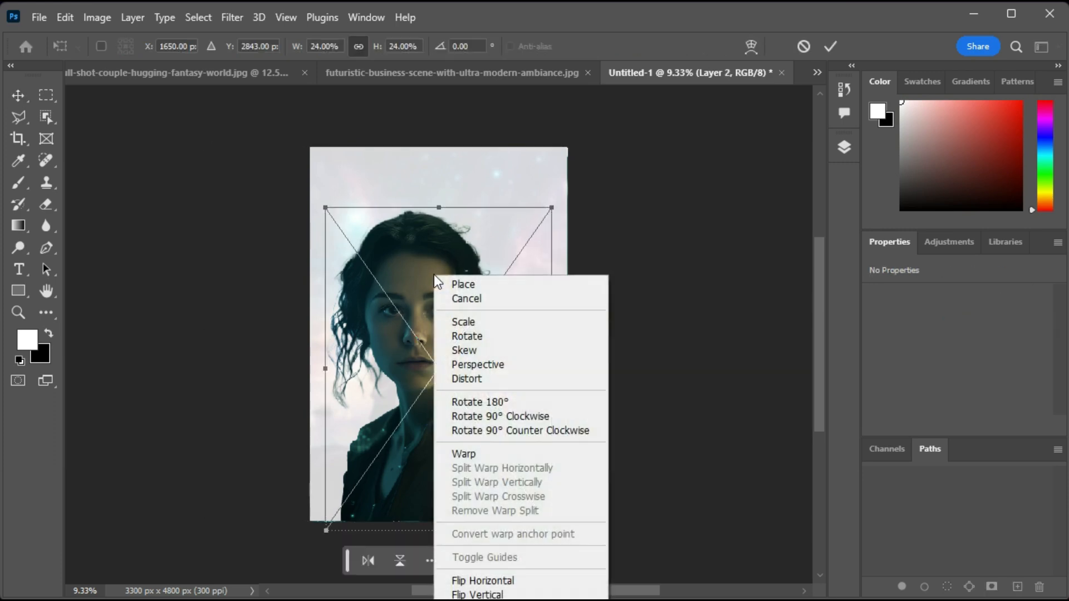
{"action": "left_click", "coordinate": [474, 582]}
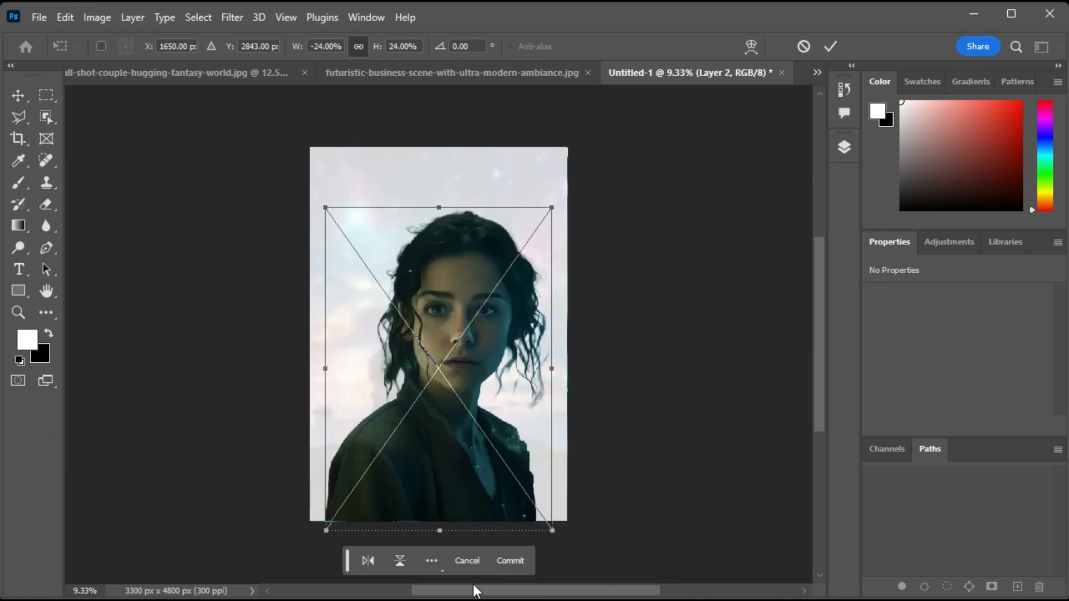
{"action": "key", "text": "Return"}
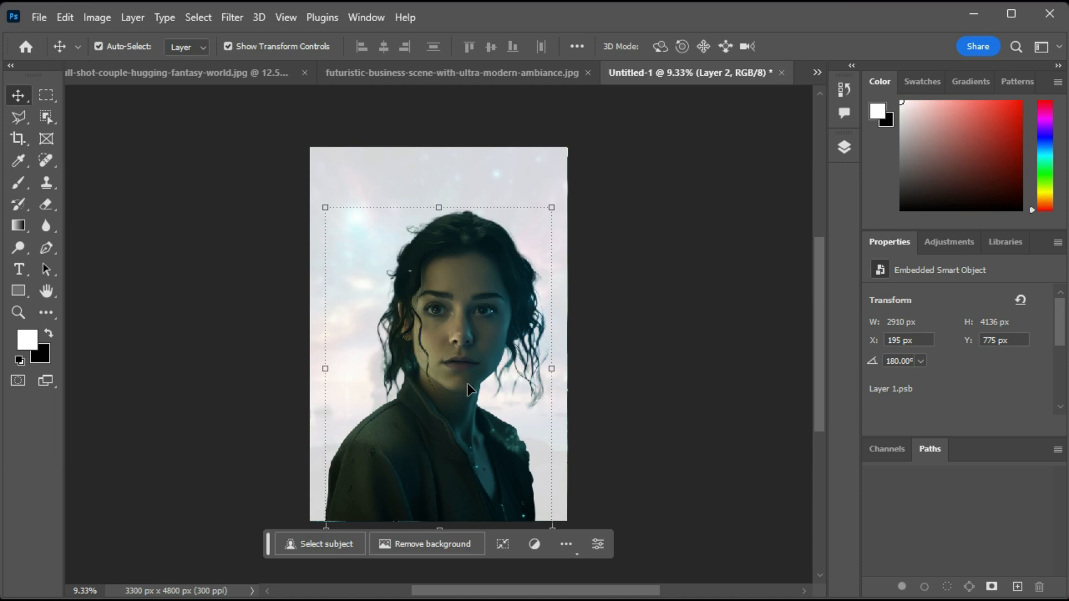
Enlarge the woman layer proportionally to about 3217 x 4573 px so she fills most of the canvas
{"action": "left_click_drag", "start_coordinate": [321, 210], "coordinate": [312, 170]}
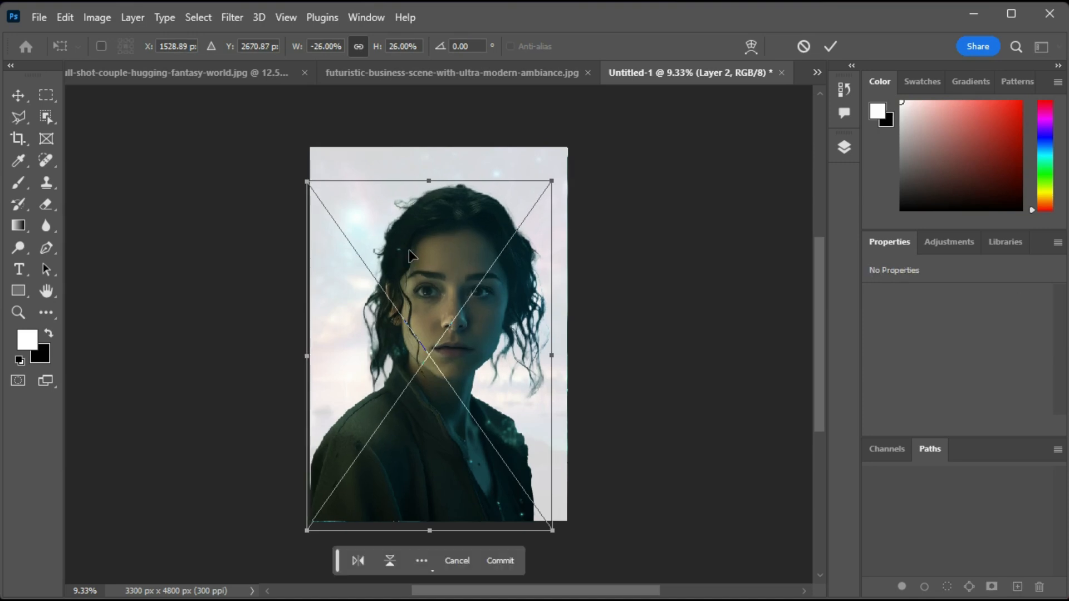
{"action": "left_click_drag", "start_coordinate": [552, 181], "coordinate": [556, 173]}
{"action": "key", "text": "Return"}
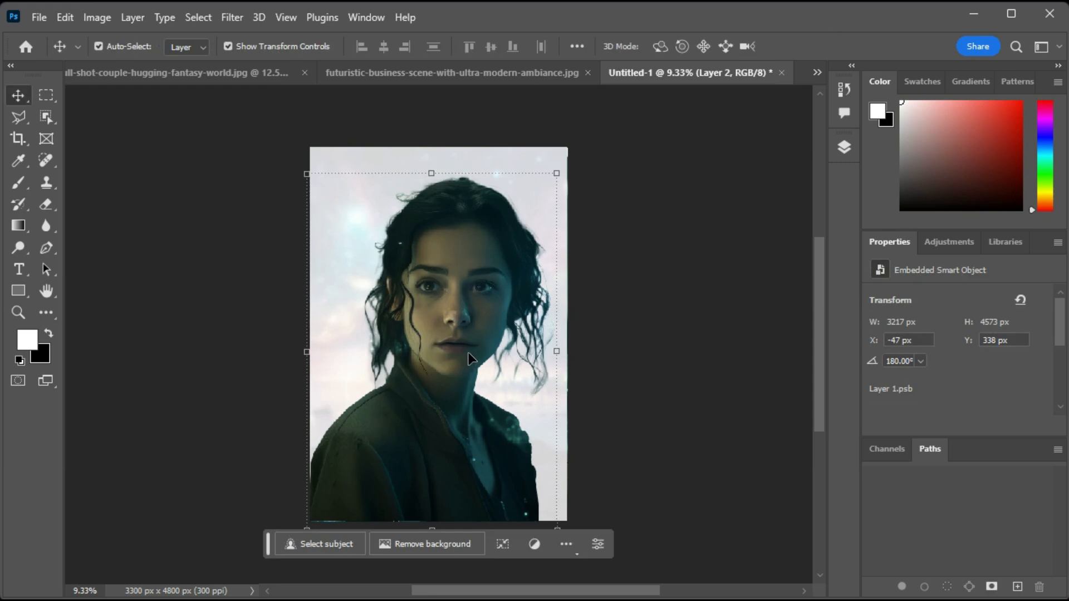
Add a Brightness/Contrast adjustment layer above the woman with brightness 78 and contrast 26
{"action": "left_click", "coordinate": [855, 150]}
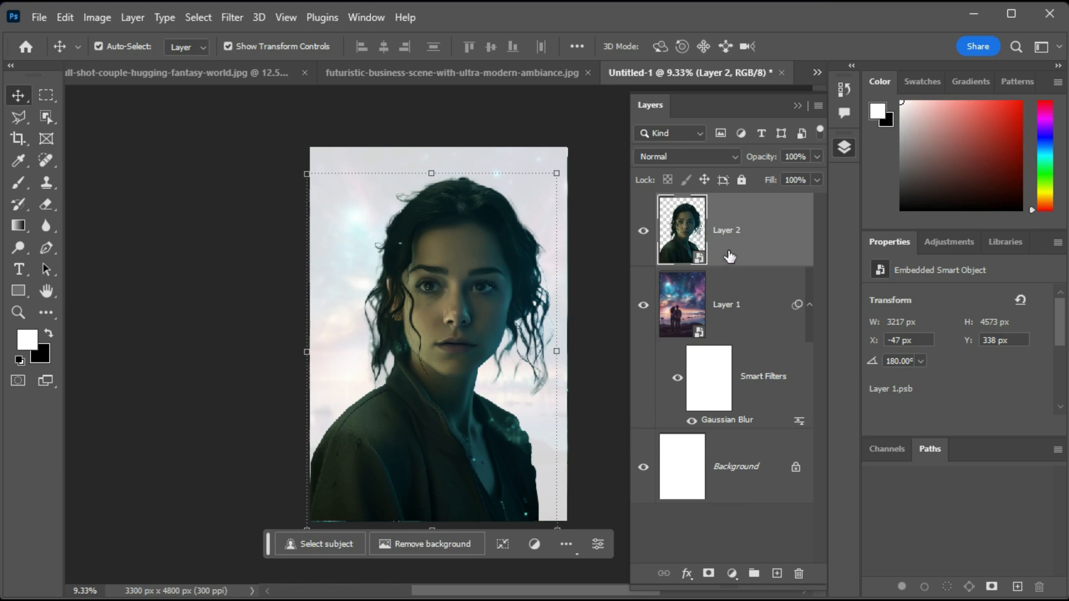
{"action": "left_click", "coordinate": [731, 574]}
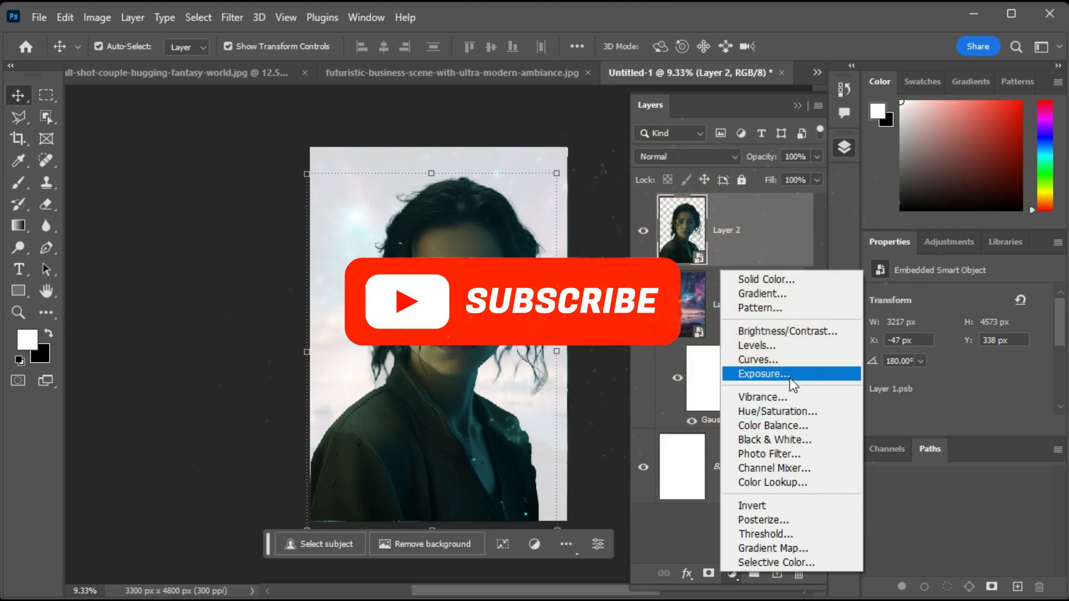
{"action": "left_click", "coordinate": [787, 331]}
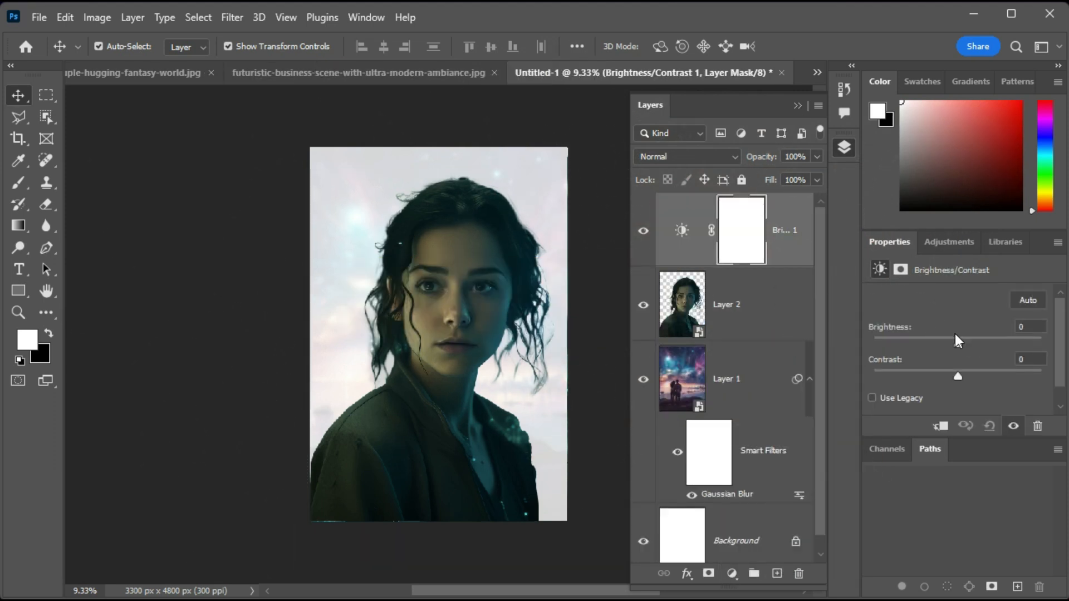
{"action": "left_click_drag", "start_coordinate": [958, 347], "coordinate": [987, 349]}
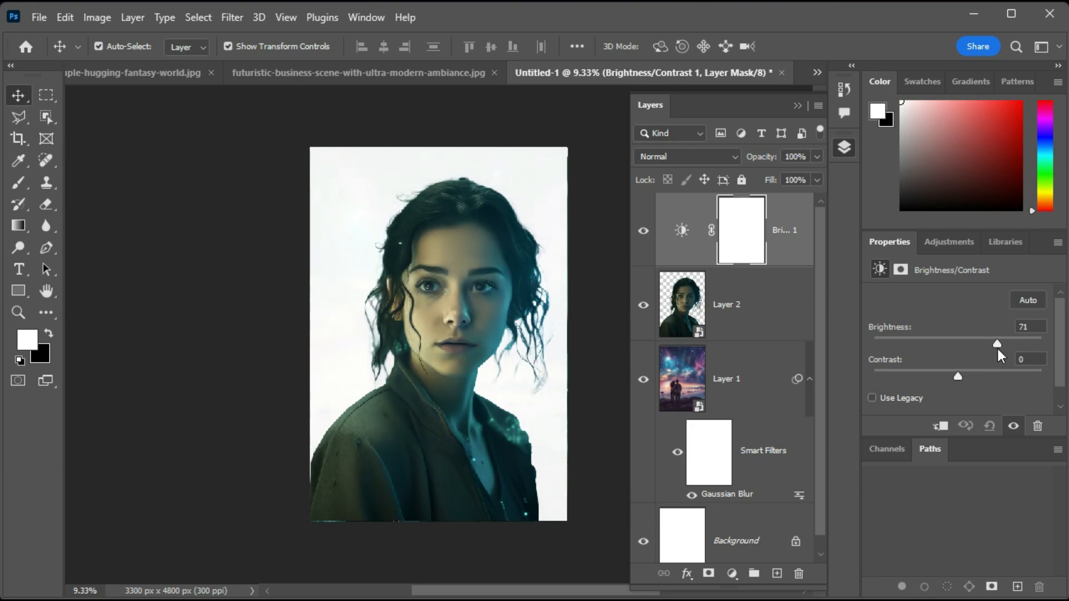
{"action": "left_click_drag", "start_coordinate": [1000, 347], "coordinate": [1001, 348]}
{"action": "left_click_drag", "start_coordinate": [959, 377], "coordinate": [980, 376]}
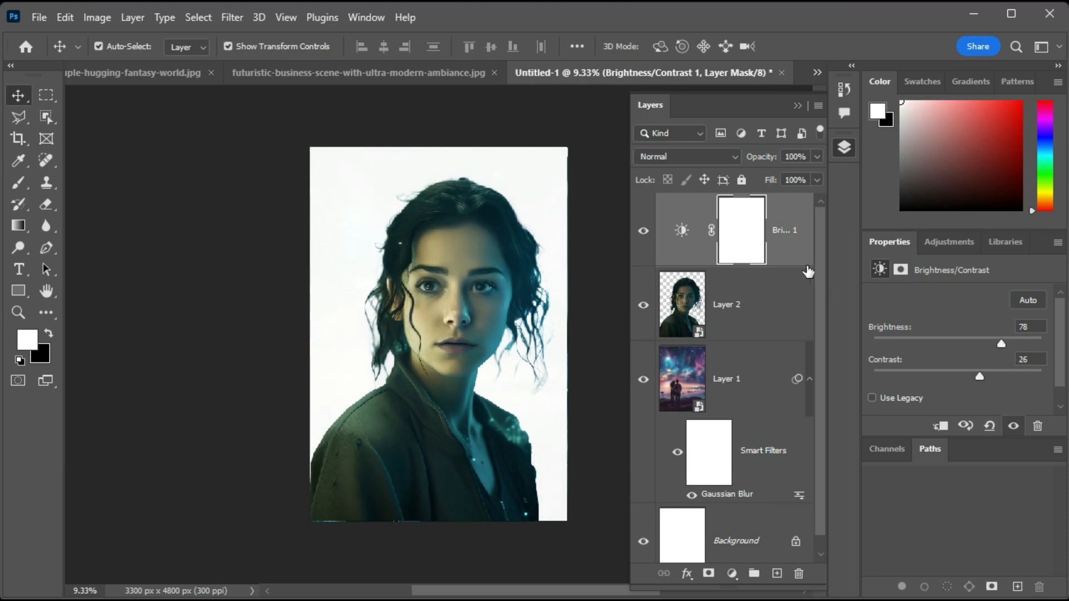
Try clipping the Brightness/Contrast adjustment to the woman layer, and release the clipping
{"action": "left_click", "coordinate": [784, 262], "text": "alt"}
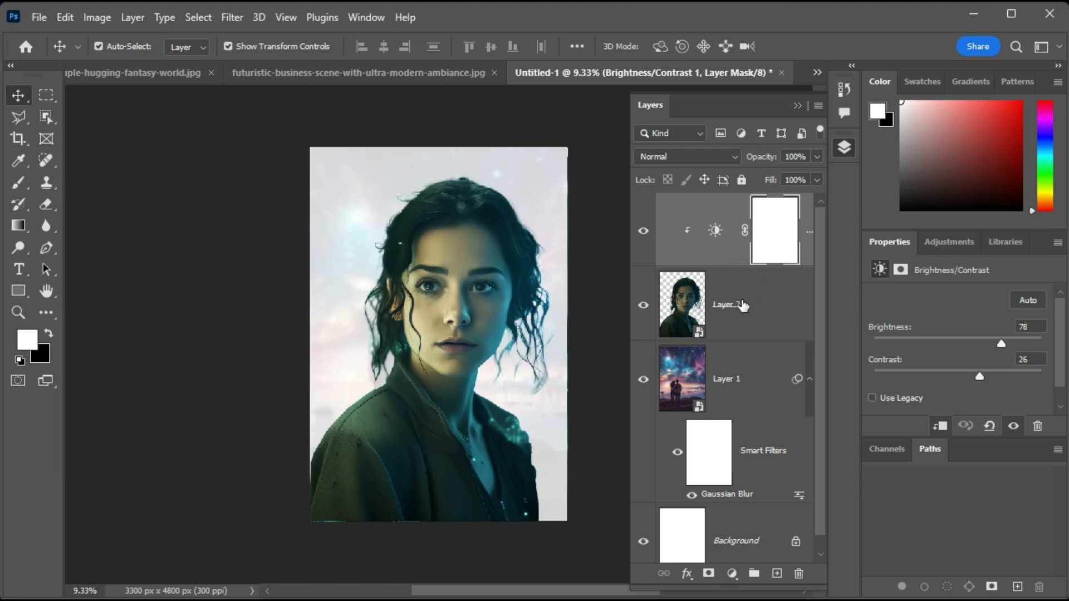
{"action": "key", "text": "ctrl"}
{"action": "left_click", "coordinate": [808, 257]}
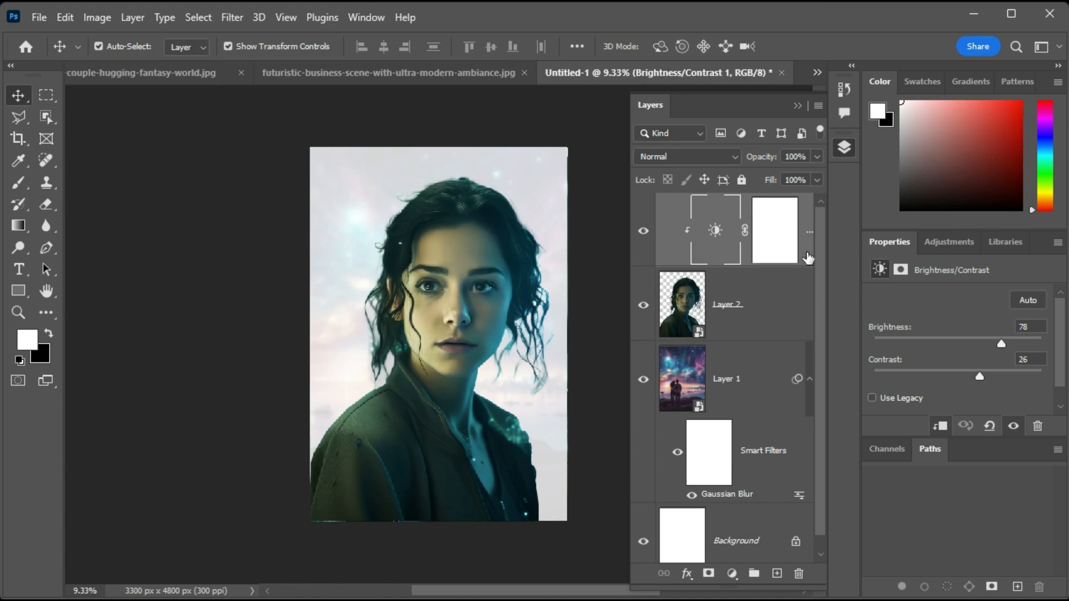
{"action": "key", "text": "ctrl+alt+g"}
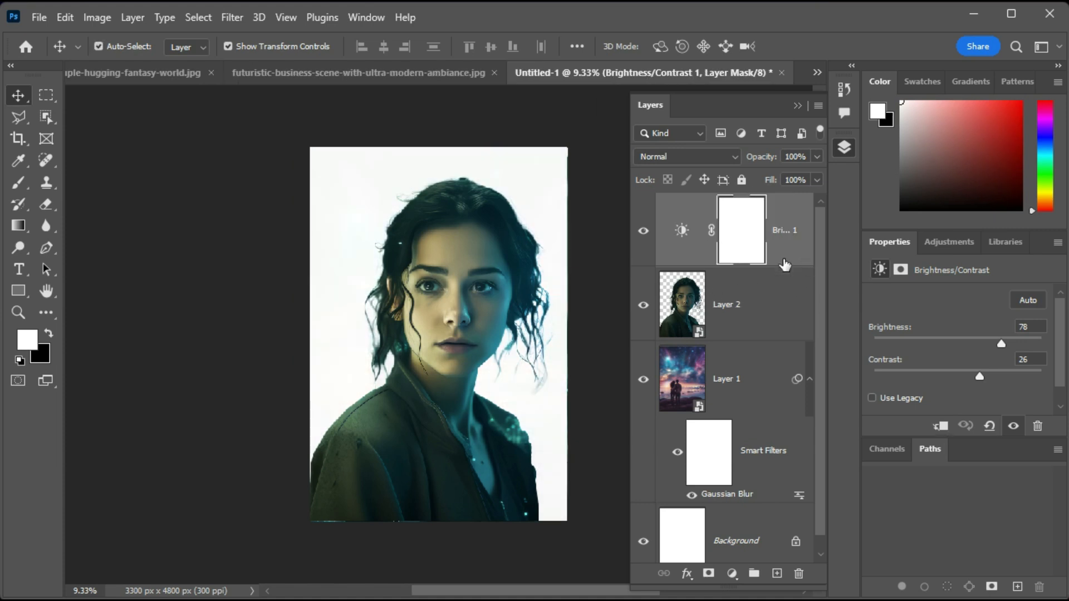
Clip the Brightness/Contrast adjustment to the woman layer, keeping the woman layer selected
{"action": "left_click", "coordinate": [772, 294]}
{"action": "left_click", "coordinate": [793, 240]}
{"action": "left_click", "coordinate": [775, 302]}
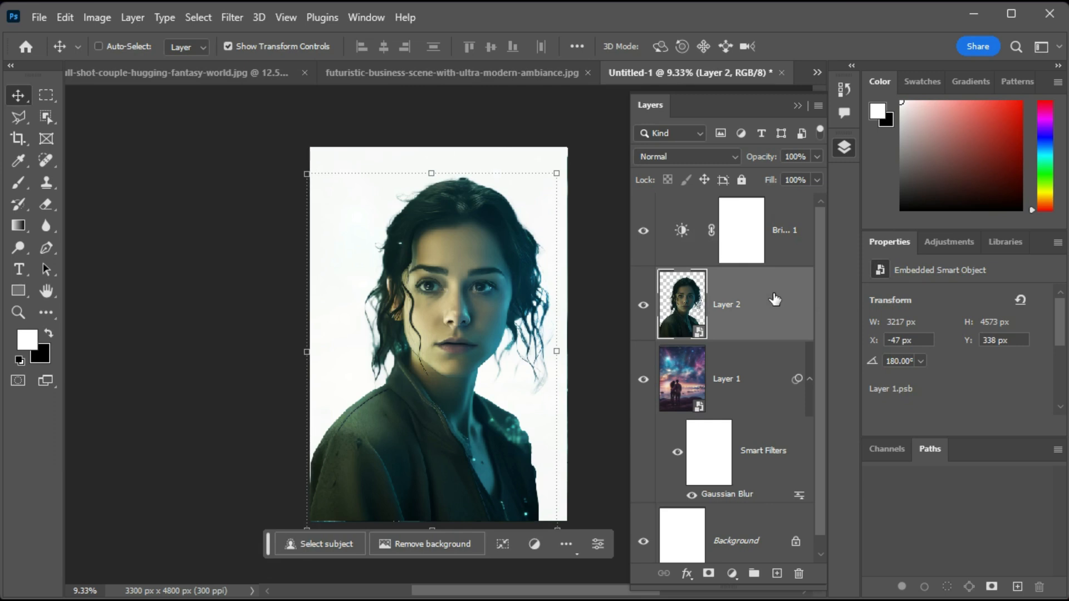
{"action": "key", "text": "ctrl"}
{"action": "left_click", "coordinate": [783, 270], "text": "alt"}
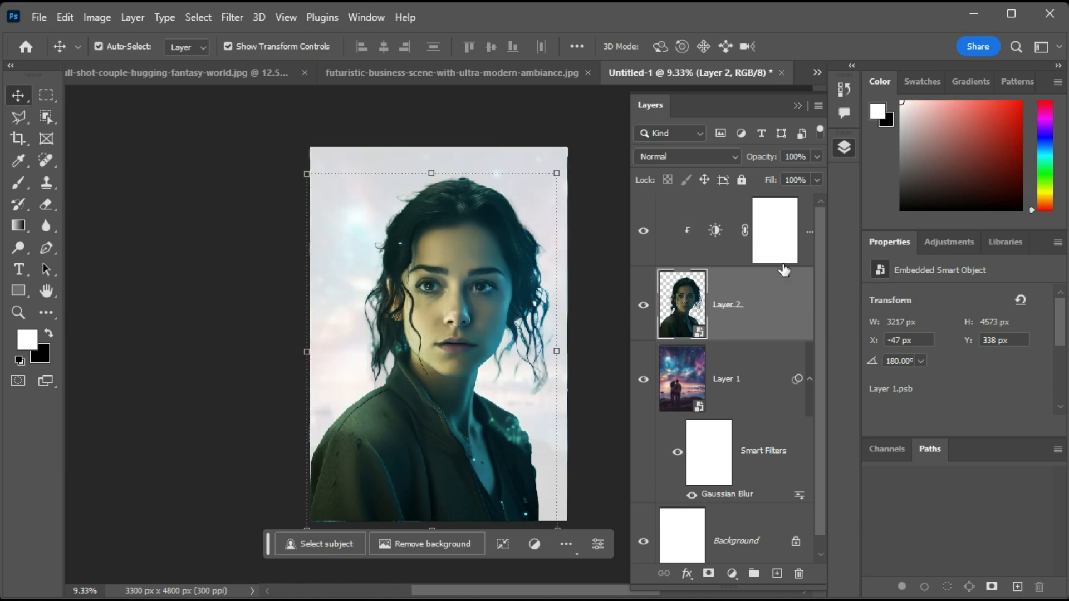
{"action": "left_click", "coordinate": [794, 105]}
{"action": "left_click", "coordinate": [845, 147]}
{"action": "left_click", "coordinate": [797, 107]}
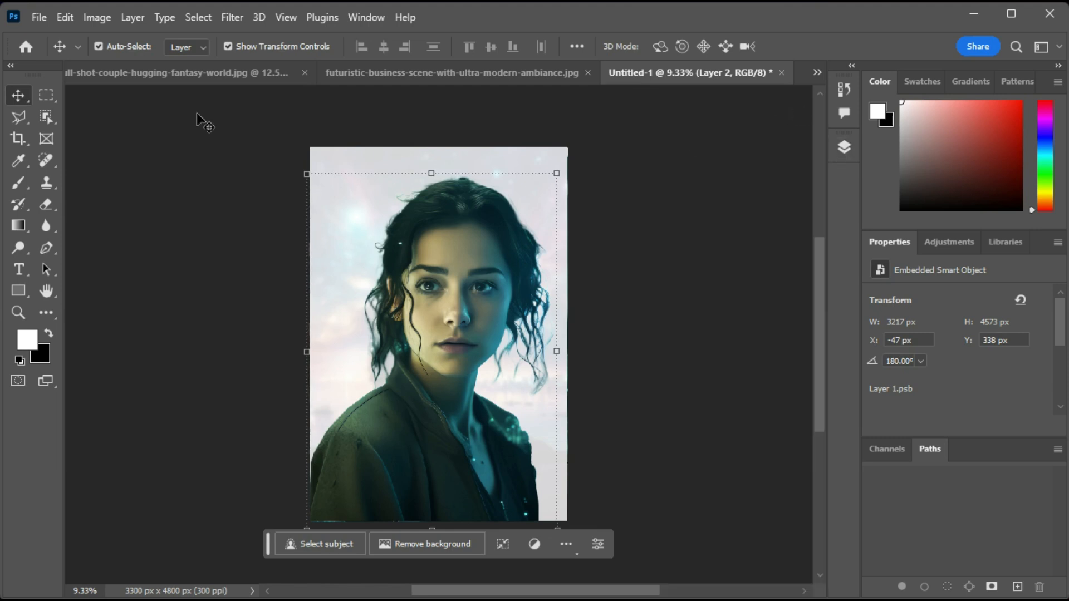
Select the entire full-shot-couple-hugging-fantasy-world.jpg image and bring it into Untitled-1 directly above the woman layer
{"action": "left_click", "coordinate": [187, 71]}
{"action": "key", "text": "ctrl"}
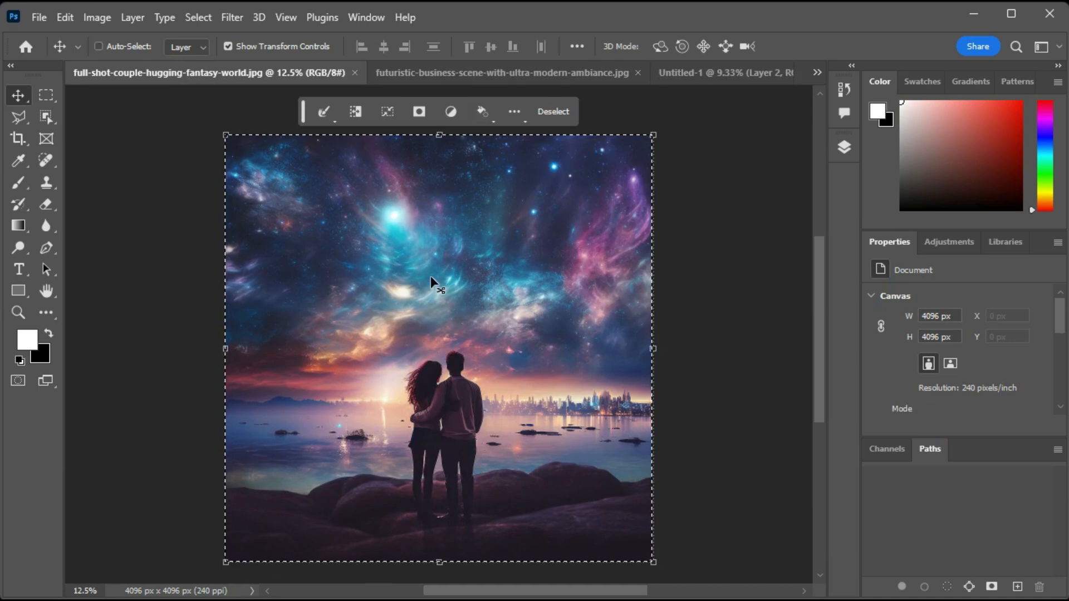
{"action": "key", "text": "ctrl+d"}
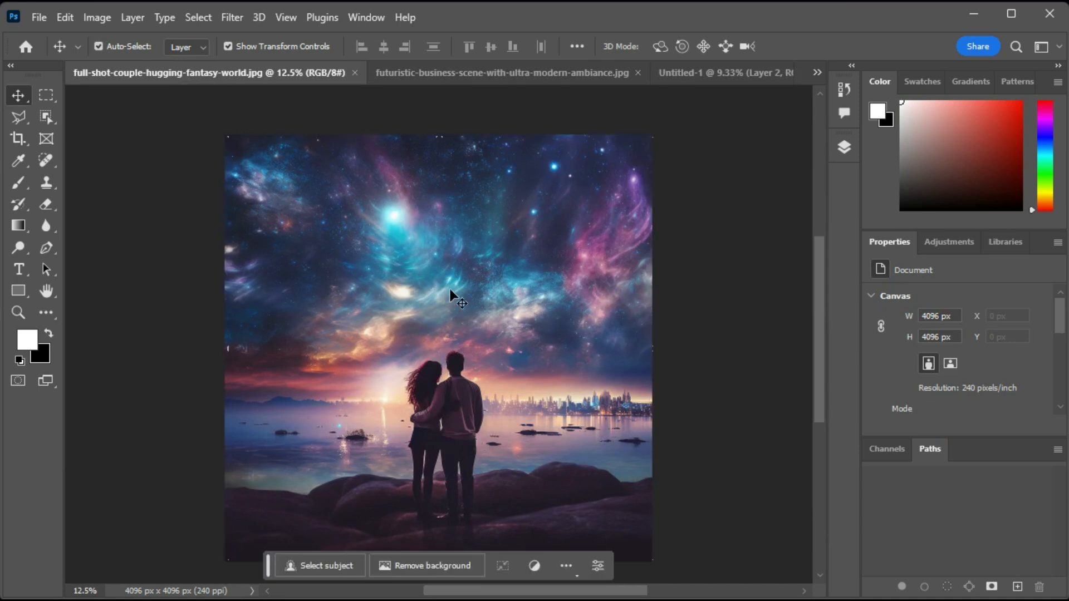
{"action": "key", "text": "ctrl+a"}
{"action": "left_click_drag", "start_coordinate": [450, 301], "coordinate": [478, 329]}
Enlarge the new couple image proportionally to about 4643 x 4642 px and position it over the woman's silhouette
{"action": "left_click_drag", "start_coordinate": [584, 494], "coordinate": [626, 540]}
{"action": "left_click_drag", "start_coordinate": [465, 488], "coordinate": [451, 493]}
{"action": "key", "text": "Return"}
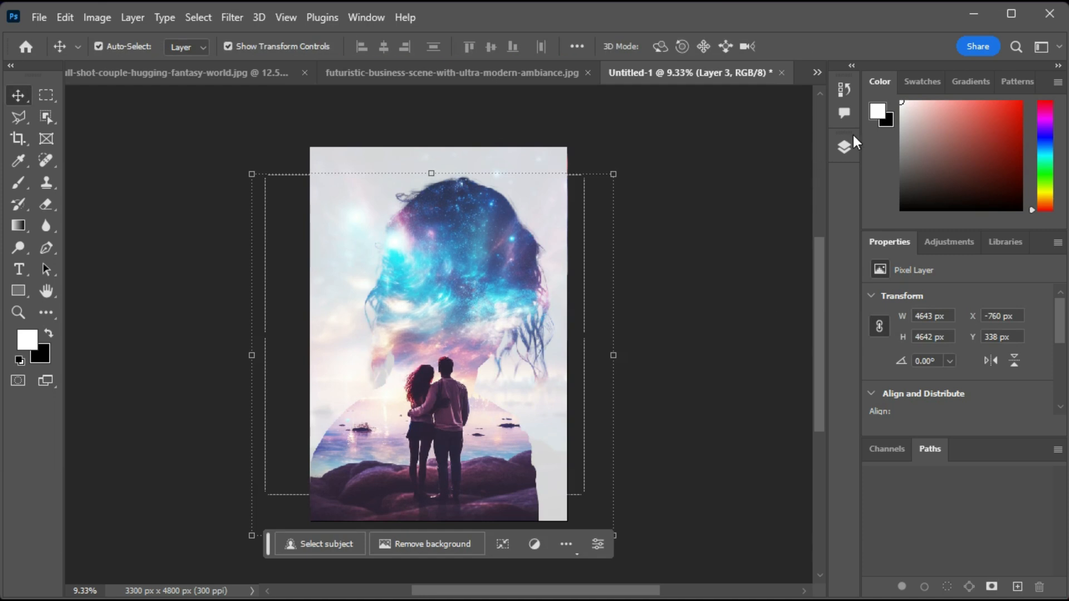
Duplicate the woman layer above the new couple layer and clip both to the original woman layer
{"action": "left_click", "coordinate": [843, 148]}
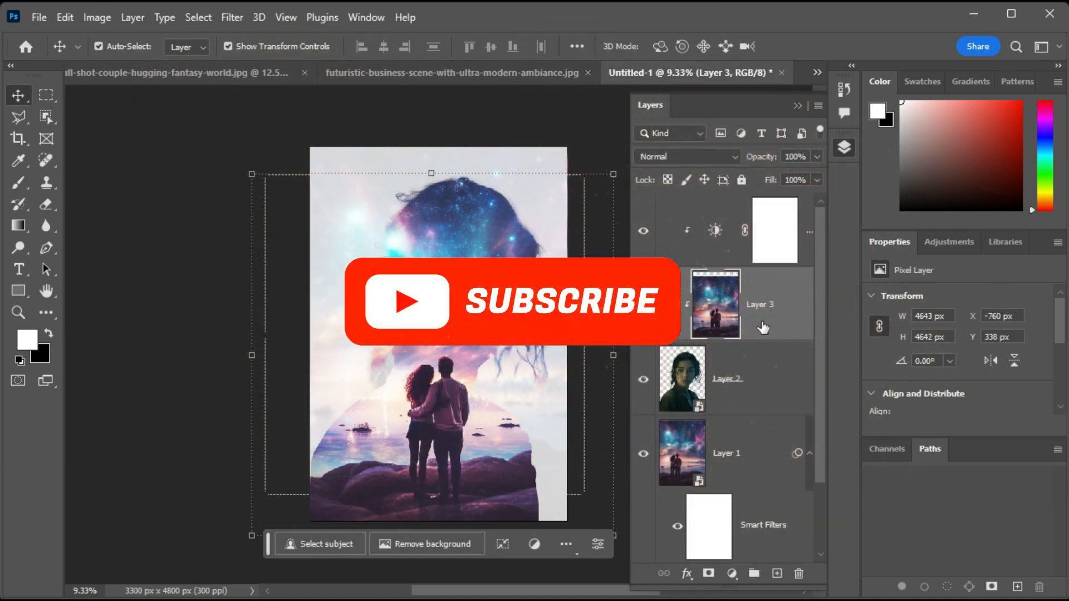
{"action": "left_click", "coordinate": [643, 308]}
{"action": "left_click", "coordinate": [643, 308]}
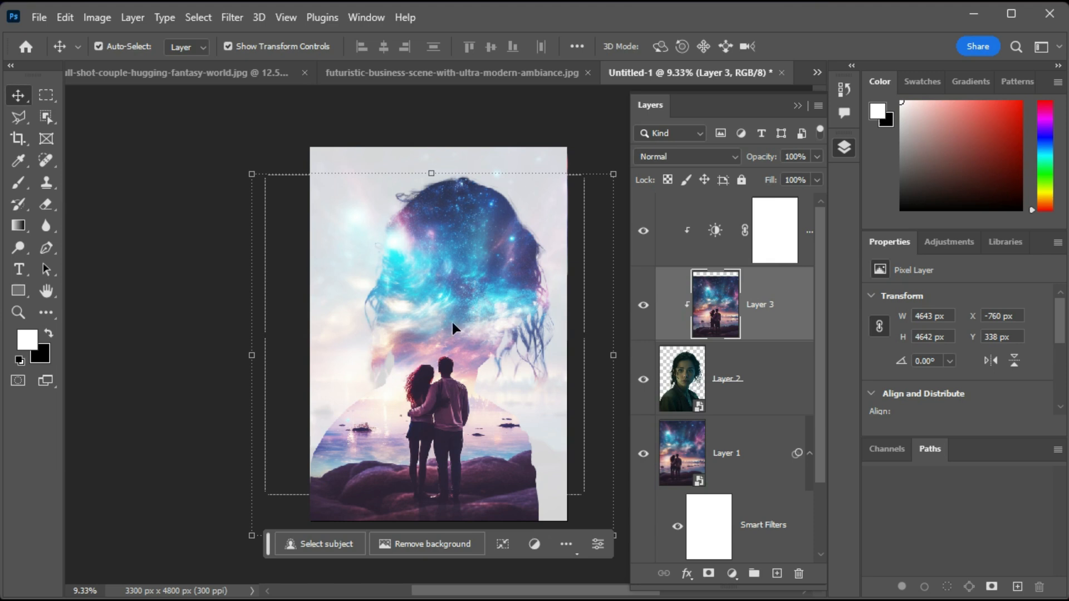
{"action": "left_click", "coordinate": [782, 393]}
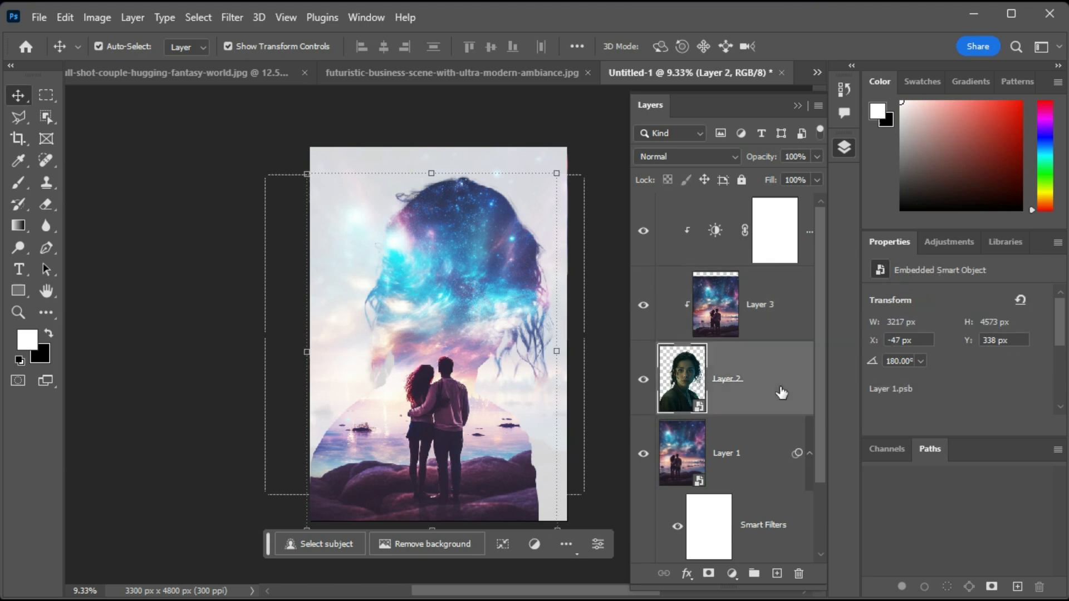
{"action": "key", "text": "ctrl+j"}
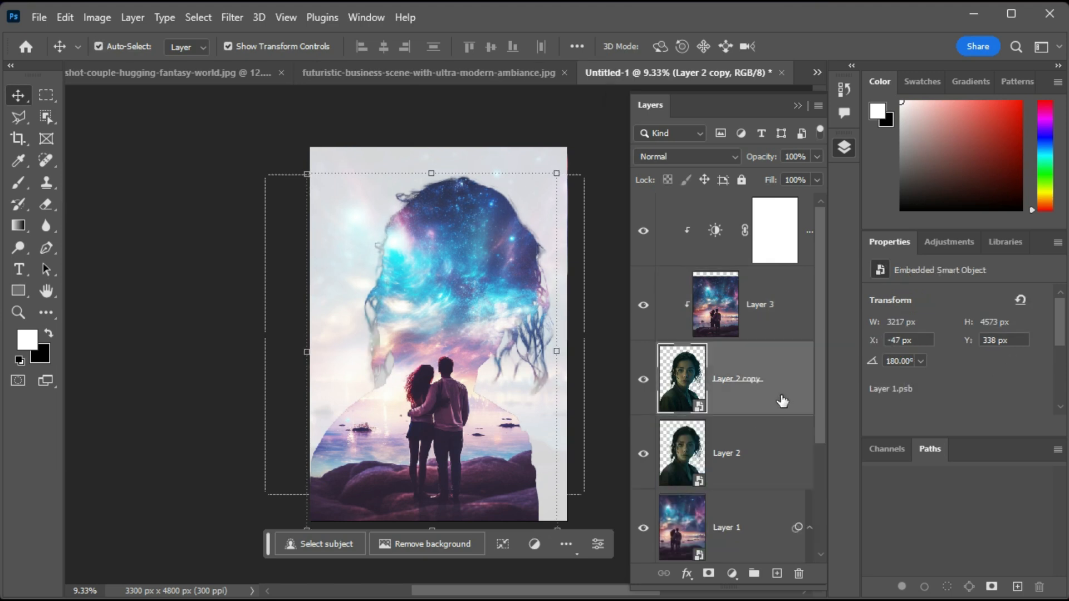
{"action": "left_click_drag", "start_coordinate": [781, 402], "coordinate": [786, 281]}
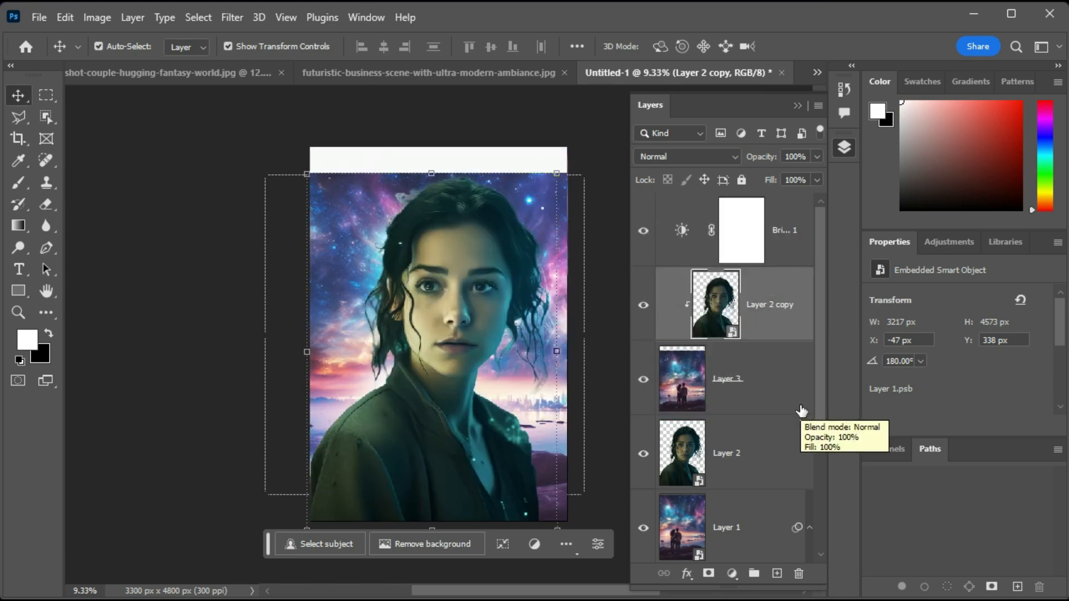
{"action": "left_click", "coordinate": [759, 420], "text": "alt"}
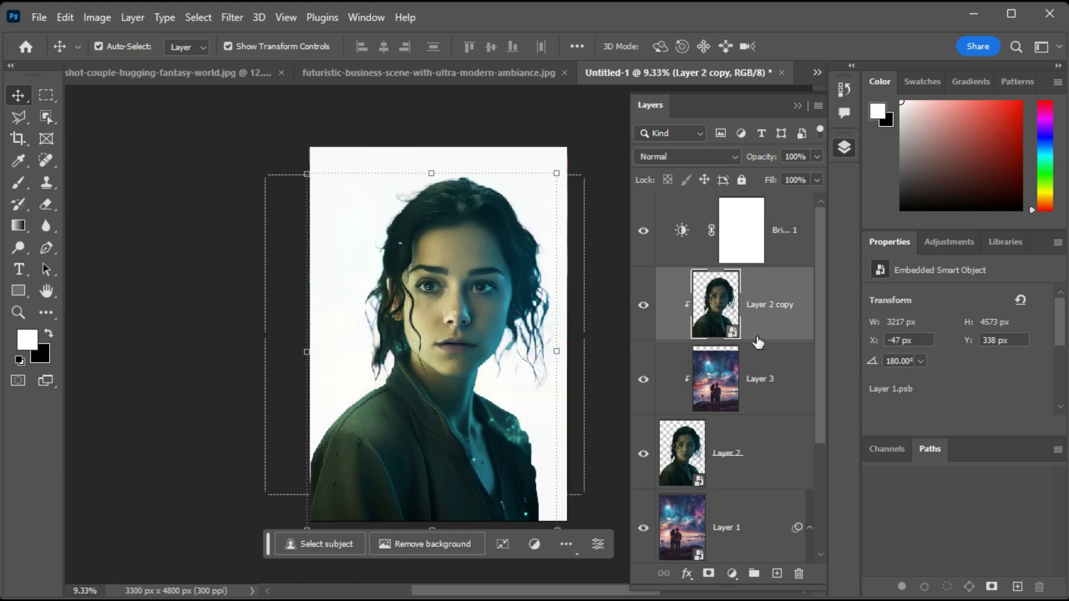
Add a layer mask to the woman copy and invert it to black
{"action": "left_click", "coordinate": [708, 573]}
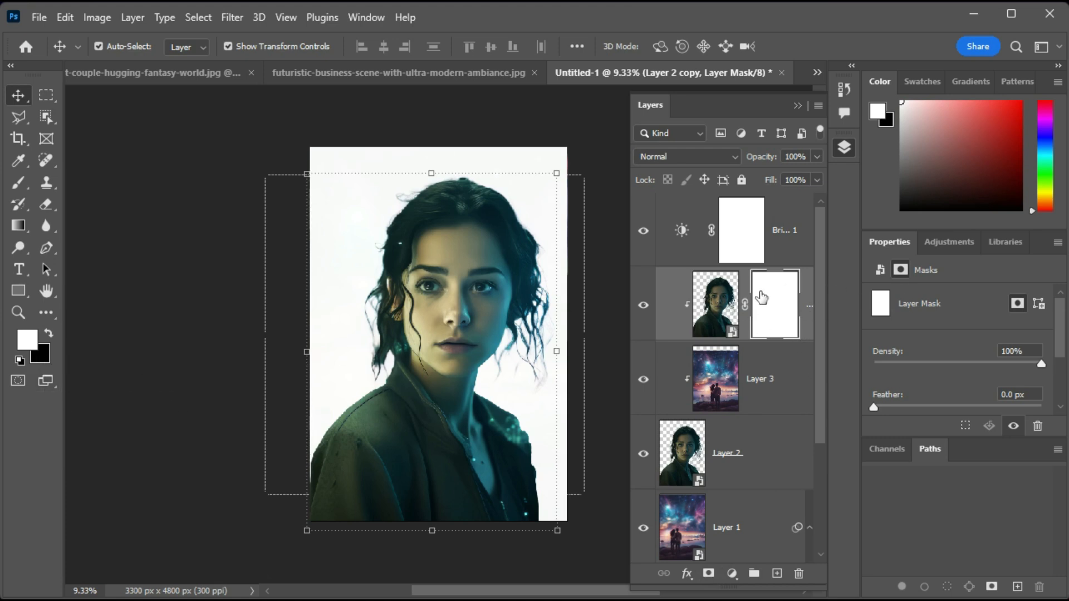
{"action": "key", "text": "ctrl+i"}
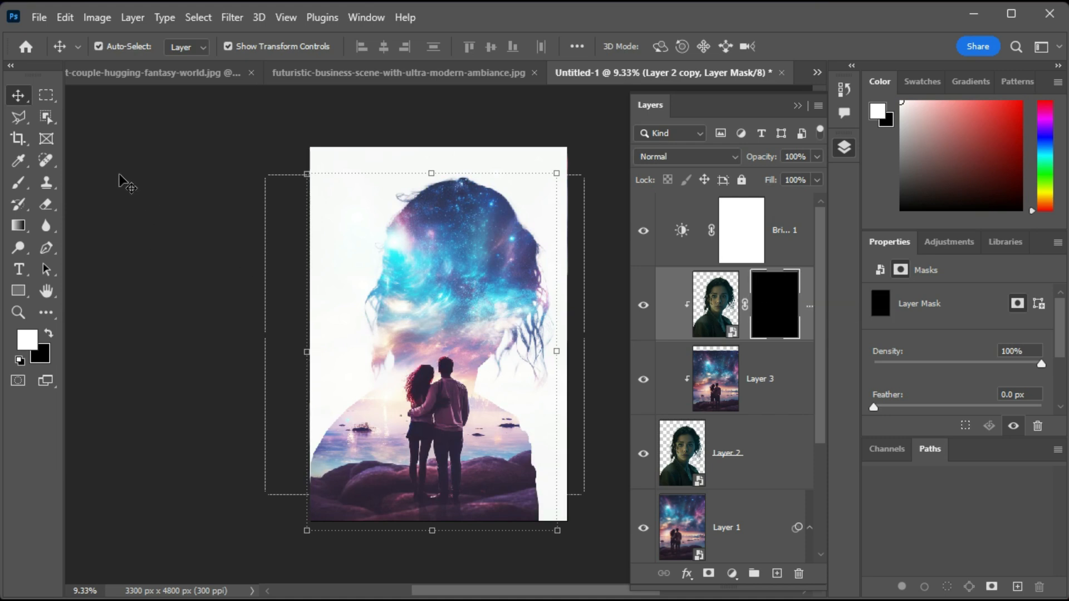
Paint white on the woman copy's mask with a soft 1700 px brush at 60% opacity along her hair and shoulder on the right
{"action": "left_click", "coordinate": [19, 182]}
{"action": "key", "text": "bracketright"}
{"action": "key", "text": "bracketright"}
{"action": "key", "text": "bracketright"}
{"action": "key", "text": "bracketright"}
{"action": "key", "text": "bracketright"}
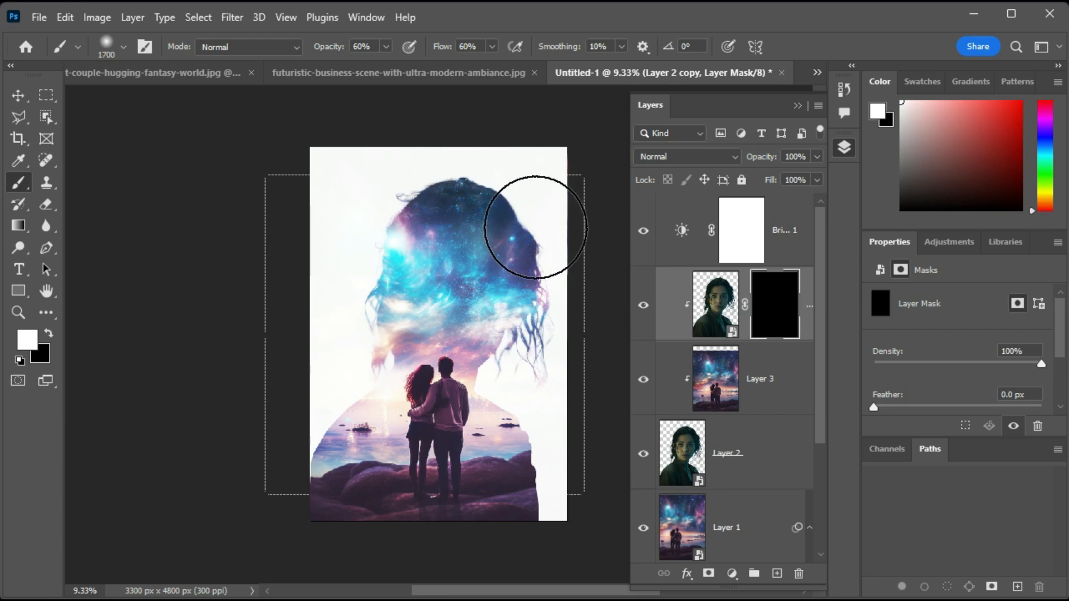
{"action": "mouse_move", "coordinate": [540, 415]}
{"action": "left_mouse_down"}
{"action": "mouse_move", "coordinate": [542, 542]}
{"action": "mouse_move", "coordinate": [551, 486]}
{"action": "left_mouse_up"}
Paint white on the mask with a 1000 px brush over the woman's face, forehead and left-side hair
{"action": "key", "text": "bracketleft"}
{"action": "key", "text": "bracketleft"}
{"action": "key", "text": "bracketleft"}
{"action": "key", "text": "bracketleft"}
{"action": "key", "text": "bracketleft"}
{"action": "mouse_move", "coordinate": [510, 307]}
{"action": "left_mouse_down"}
{"action": "mouse_move", "coordinate": [474, 220]}
{"action": "mouse_move", "coordinate": [464, 204]}
{"action": "mouse_move", "coordinate": [419, 191]}
{"action": "mouse_move", "coordinate": [372, 242]}
{"action": "mouse_move", "coordinate": [357, 378]}
{"action": "mouse_move", "coordinate": [365, 289]}
{"action": "mouse_move", "coordinate": [388, 225]}
{"action": "mouse_move", "coordinate": [372, 325]}
{"action": "mouse_move", "coordinate": [379, 266]}
{"action": "mouse_move", "coordinate": [412, 226]}
{"action": "mouse_move", "coordinate": [426, 246]}
{"action": "mouse_move", "coordinate": [421, 279]}
{"action": "mouse_move", "coordinate": [378, 350]}
{"action": "mouse_move", "coordinate": [402, 310]}
{"action": "mouse_move", "coordinate": [481, 291]}
{"action": "left_mouse_up"}
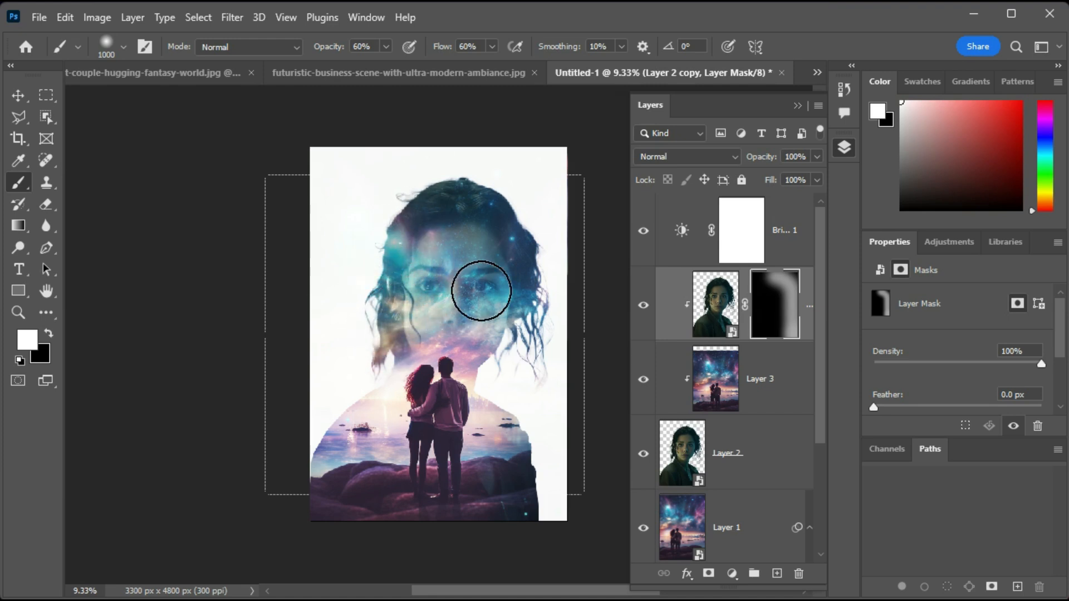
{"action": "left_click_drag", "start_coordinate": [469, 249], "coordinate": [360, 339]}
Paint white on the mask with a 1900 px brush along both outer sides of the woman, keeping the couple uncovered
{"action": "key", "text": "bracketright"}
{"action": "key", "text": "bracketright"}
{"action": "key", "text": "bracketright"}
{"action": "key", "text": "bracketright"}
{"action": "key", "text": "bracketright"}
{"action": "key", "text": "bracketright"}
{"action": "key", "text": "bracketright"}
{"action": "key", "text": "bracketright"}
{"action": "key", "text": "bracketright"}
{"action": "key", "text": "bracketright"}
{"action": "key", "text": "bracketright"}
{"action": "key", "text": "bracketright"}
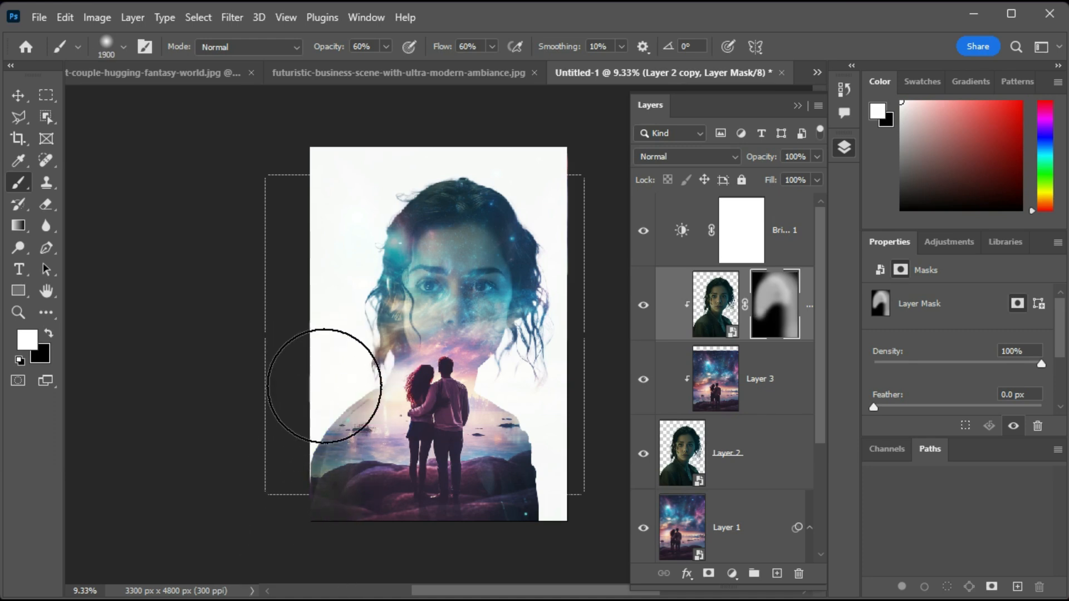
{"action": "mouse_move", "coordinate": [363, 292]}
{"action": "left_mouse_down"}
{"action": "mouse_move", "coordinate": [382, 202]}
{"action": "mouse_move", "coordinate": [431, 265]}
{"action": "mouse_move", "coordinate": [573, 334]}
{"action": "left_mouse_up"}
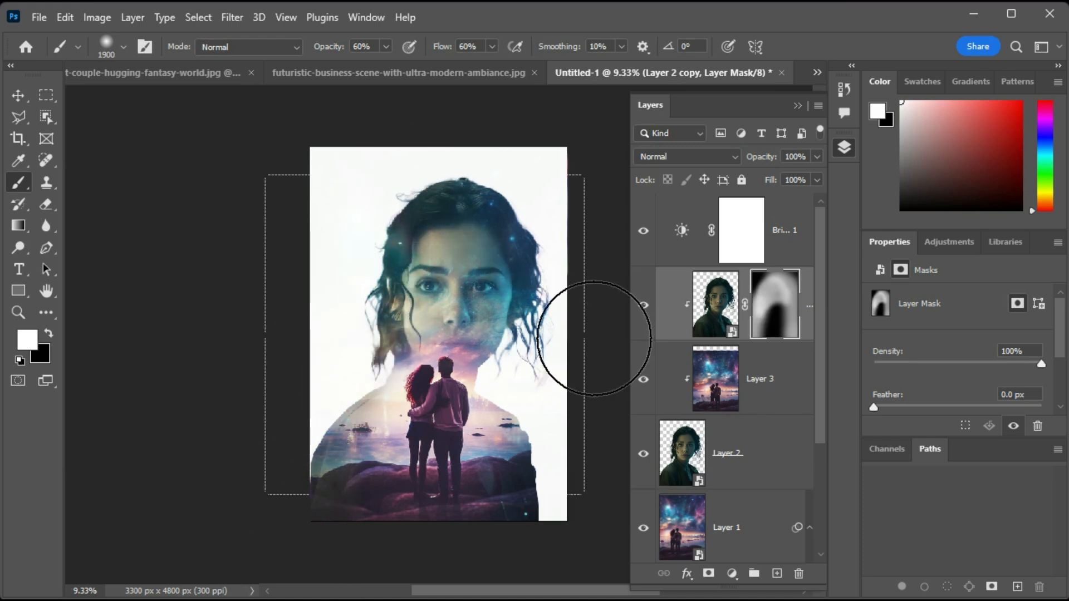
Touch up the woman copy's mask around her lower face with a 500 px white brush
{"action": "key", "text": "bracketleft"}
{"action": "key", "text": "bracketleft"}
{"action": "key", "text": "bracketleft"}
{"action": "key", "text": "bracketleft"}
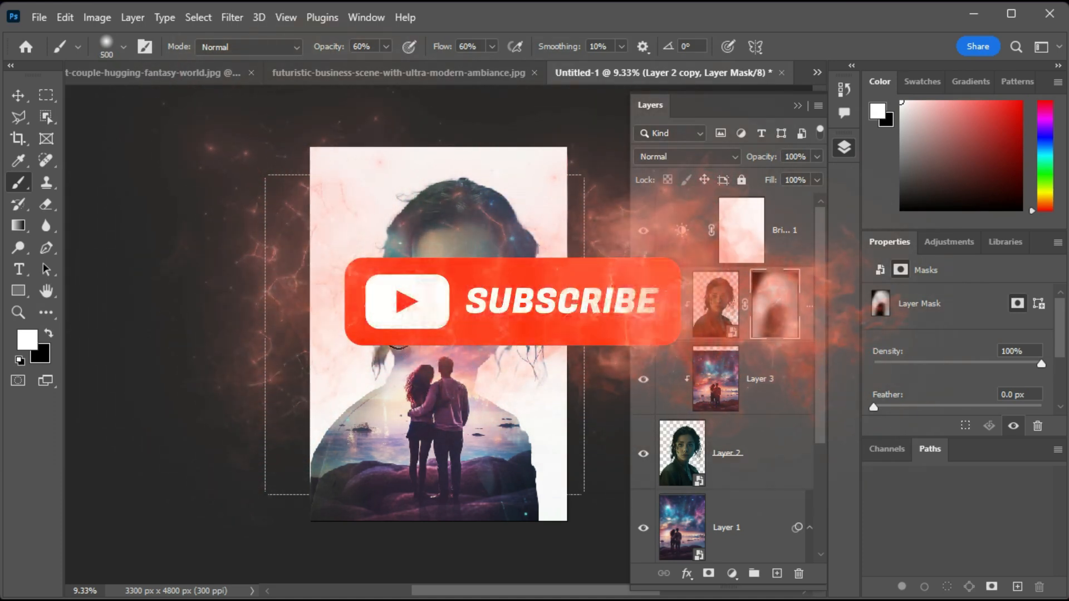
{"action": "key", "text": "bracketleft"}
{"action": "key", "text": "bracketleft"}
{"action": "key", "text": "bracketleft"}
{"action": "key", "text": "bracketleft"}
{"action": "key", "text": "bracketleft"}
{"action": "key", "text": "bracketleft"}
{"action": "key", "text": "bracketleft"}
{"action": "key", "text": "bracketleft"}
{"action": "key", "text": "bracketleft"}
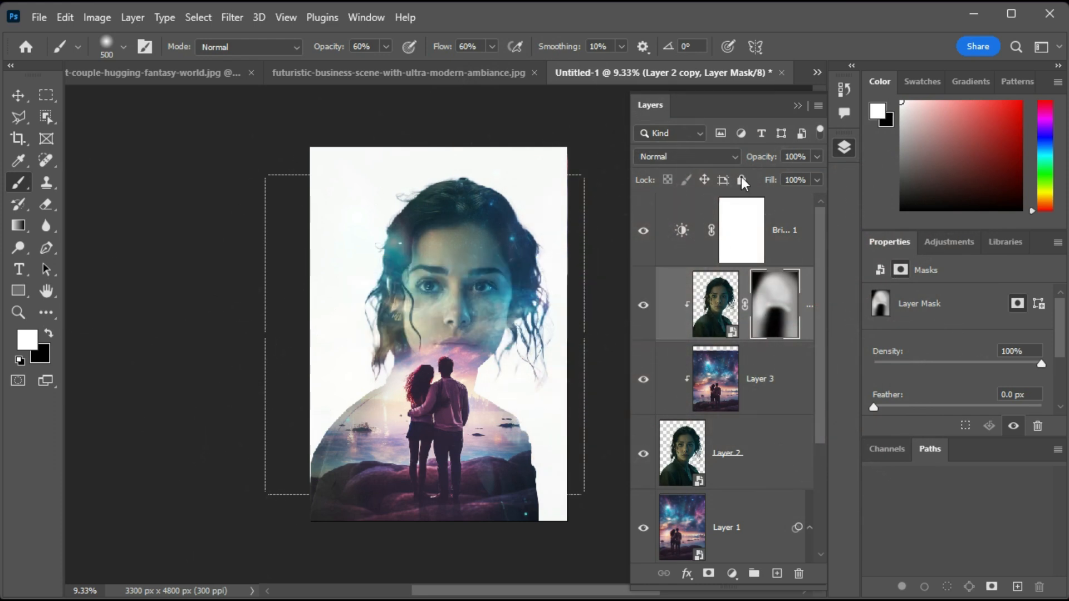
Try 53% opacity on the woman copy, and set the clipped couple layer's blend mode to Lighten
{"action": "left_click_drag", "start_coordinate": [816, 176], "coordinate": [779, 178]}
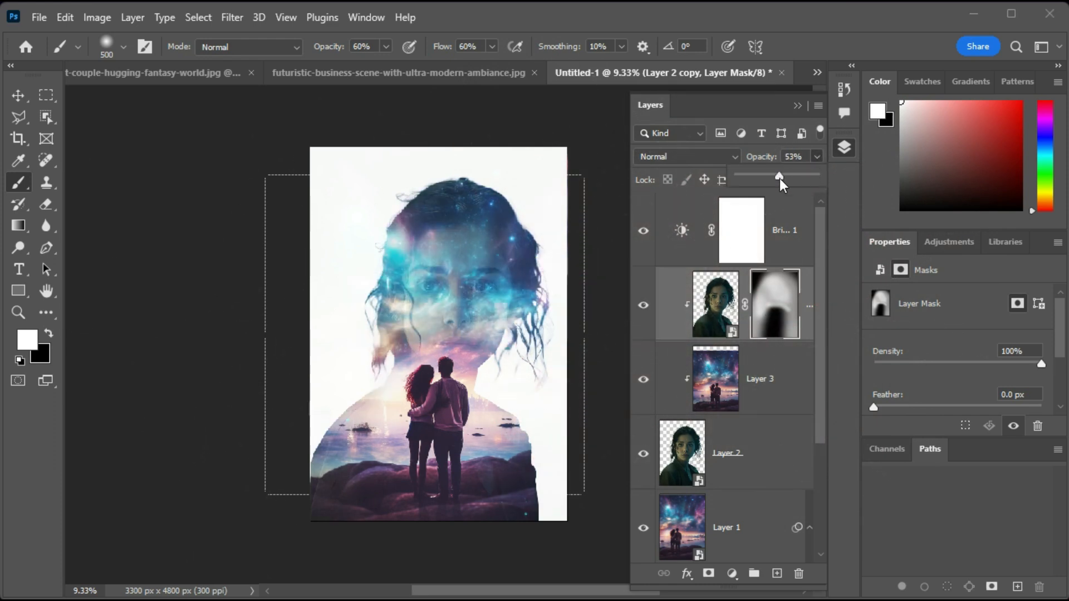
{"action": "left_click", "coordinate": [711, 393]}
{"action": "left_click", "coordinate": [710, 157]}
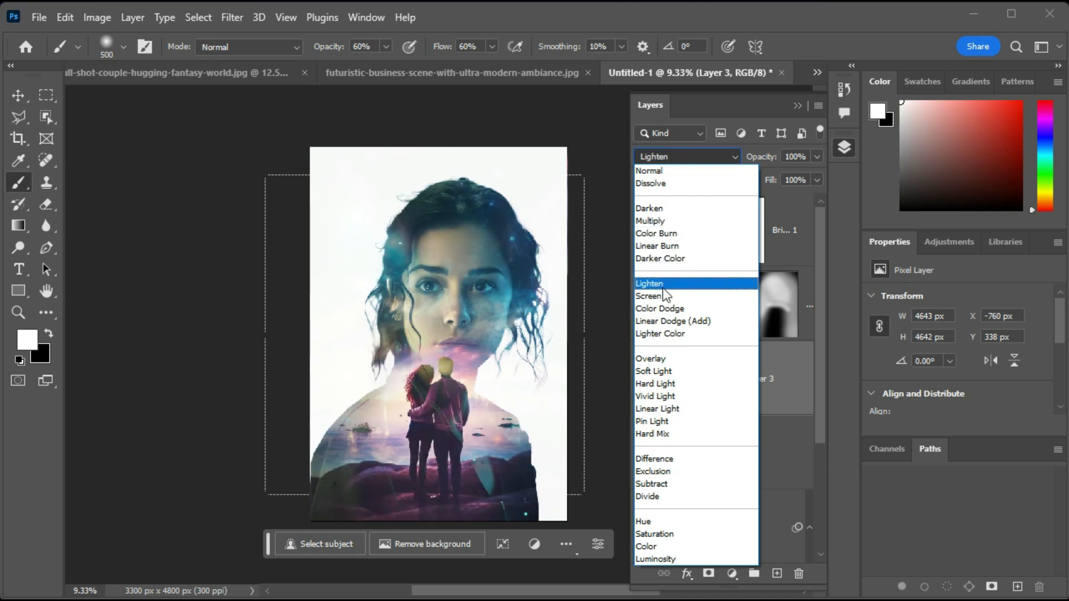
{"action": "left_click", "coordinate": [662, 287]}
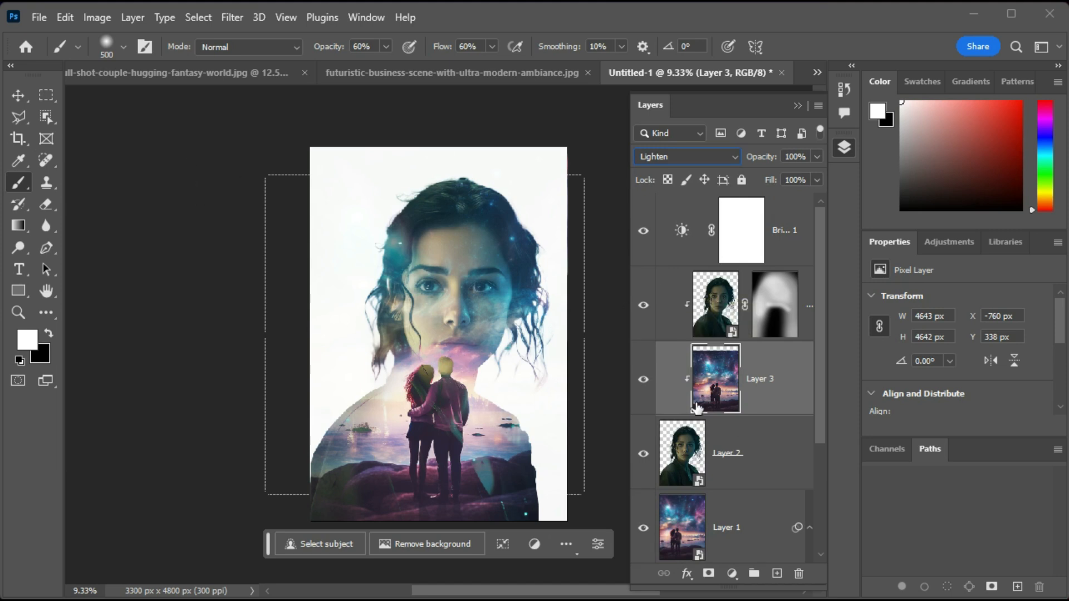
Move the clipped couple layer down to about Y 756 px and scale it to about 4445 x 4444 px
{"action": "key", "text": "v"}
{"action": "left_click", "coordinate": [615, 351]}
{"action": "left_click_drag", "start_coordinate": [504, 419], "coordinate": [504, 442]}
{"action": "left_click_drag", "start_coordinate": [613, 558], "coordinate": [598, 547]}
{"action": "left_click_drag", "start_coordinate": [504, 484], "coordinate": [504, 490]}
{"action": "key", "text": "Return"}
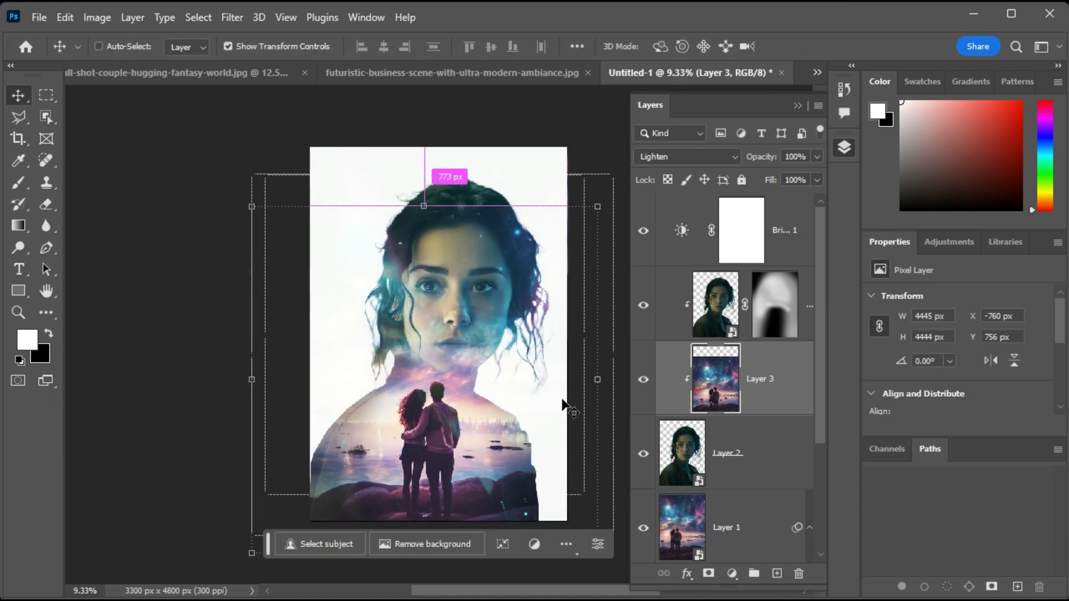
{"action": "key", "text": "ctrl+0"}
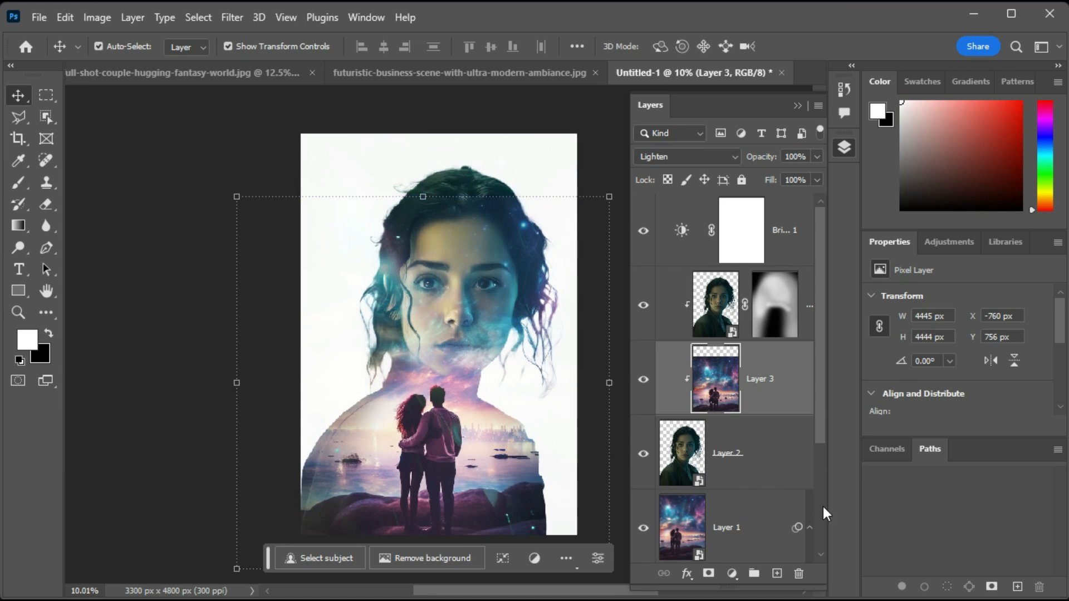
Add a new empty layer above the Brightness/Contrast adjustment
{"action": "left_click", "coordinate": [788, 265]}
{"action": "left_click", "coordinate": [777, 574]}
{"action": "left_click", "coordinate": [620, 207]}
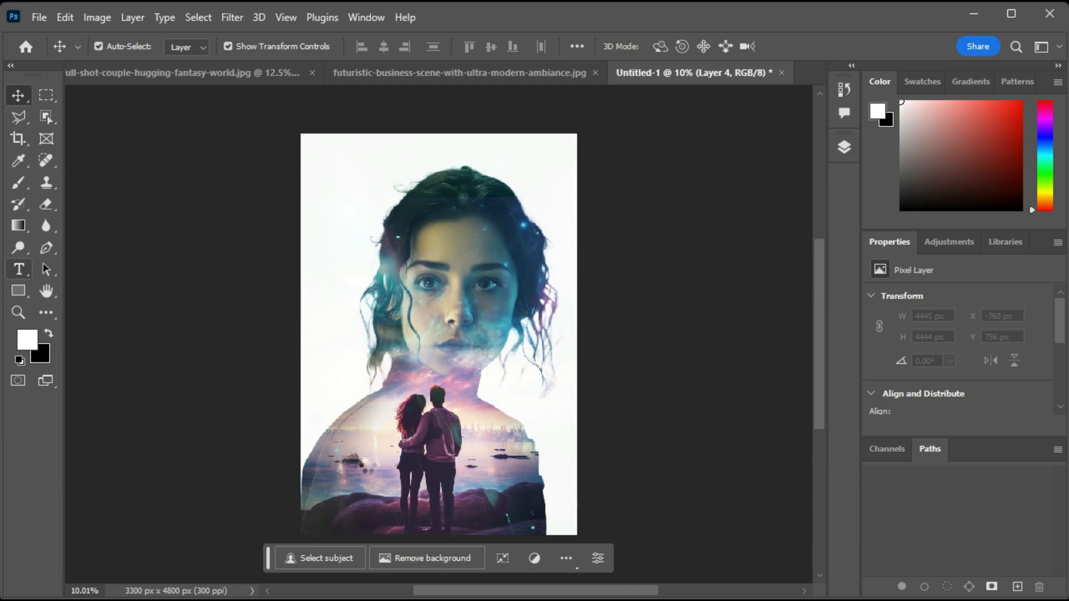
Add the text "Love You" in white (ffffff), Signaturex Demo Regular at 120 pt, over the lower part of the artwork
{"action": "left_click", "coordinate": [18, 269]}
{"action": "left_click", "coordinate": [92, 268]}
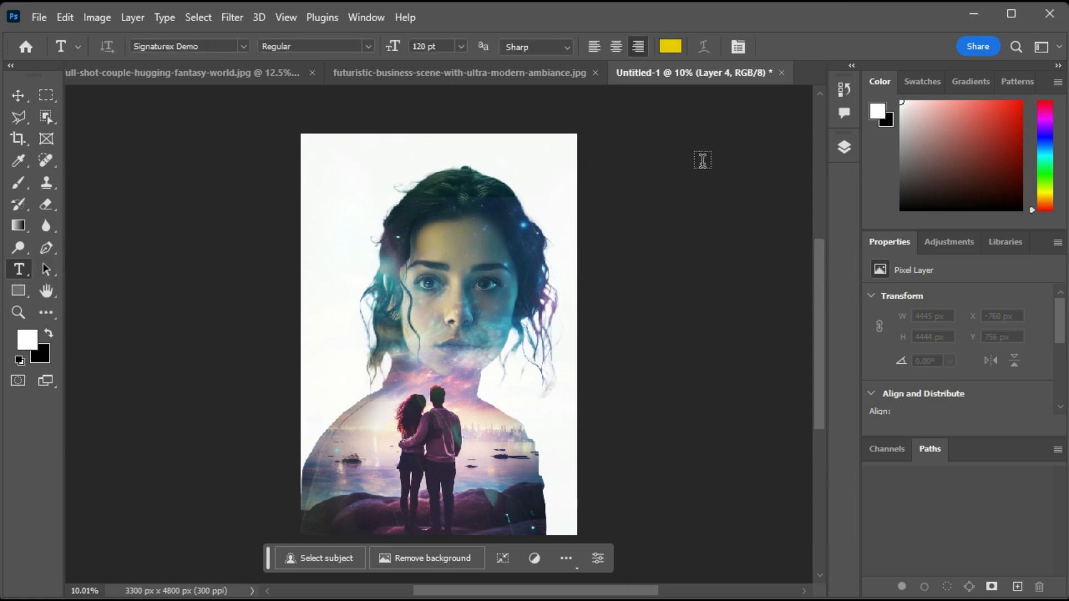
{"action": "left_click", "coordinate": [670, 47]}
{"action": "type", "text": "ffffff"}
{"action": "key", "text": "Return"}
{"action": "left_click", "coordinate": [389, 571]}
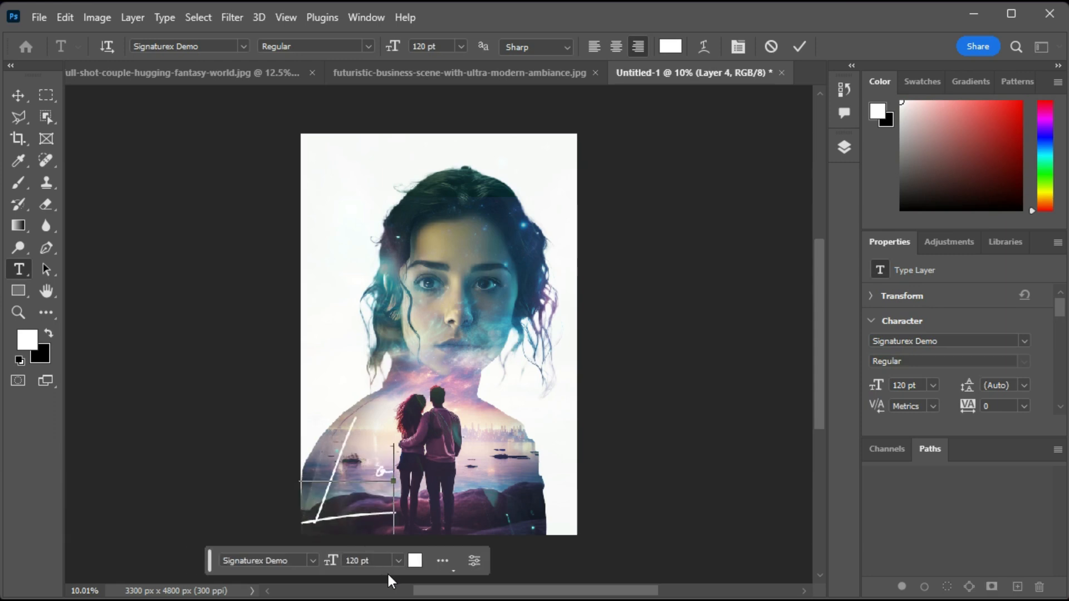
{"action": "type", "text": "Love"}
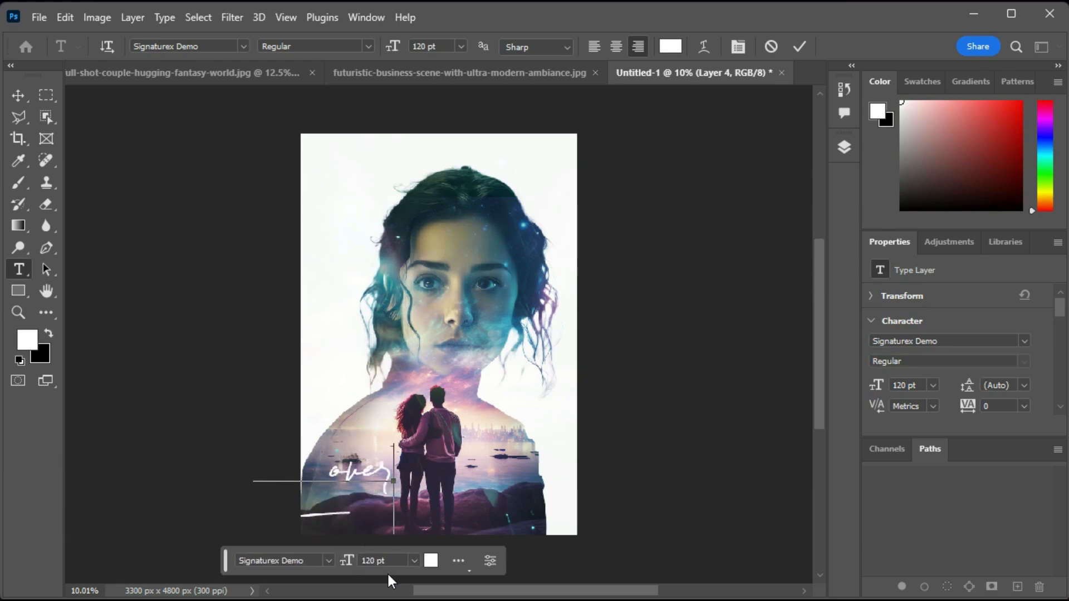
{"action": "type", "text": " you"}
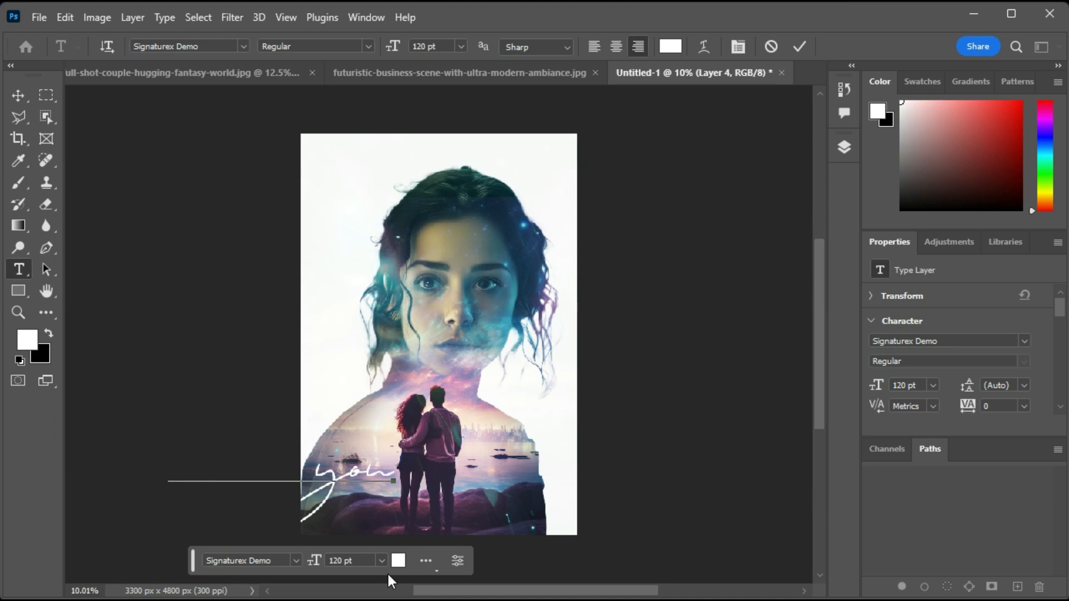
{"action": "key", "text": "BackSpace"}
{"action": "key", "text": "BackSpace"}
{"action": "key", "text": "BackSpace"}
{"action": "type", "text": "You"}
{"action": "key", "text": "ctrl+Return"}
Move the "Love You" text over the couple's legs and scale it down to about 59.4 pt
{"action": "key", "text": "v"}
{"action": "left_click_drag", "start_coordinate": [339, 482], "coordinate": [523, 474]}
{"action": "key", "text": "ctrl+t"}
{"action": "left_click_drag", "start_coordinate": [554, 531], "coordinate": [455, 479]}
{"action": "key", "text": "Return"}
{"action": "left_click", "coordinate": [462, 458]}
Set the Brightness/Contrast adjustment's brightness to 60
{"action": "left_click", "coordinate": [844, 147]}
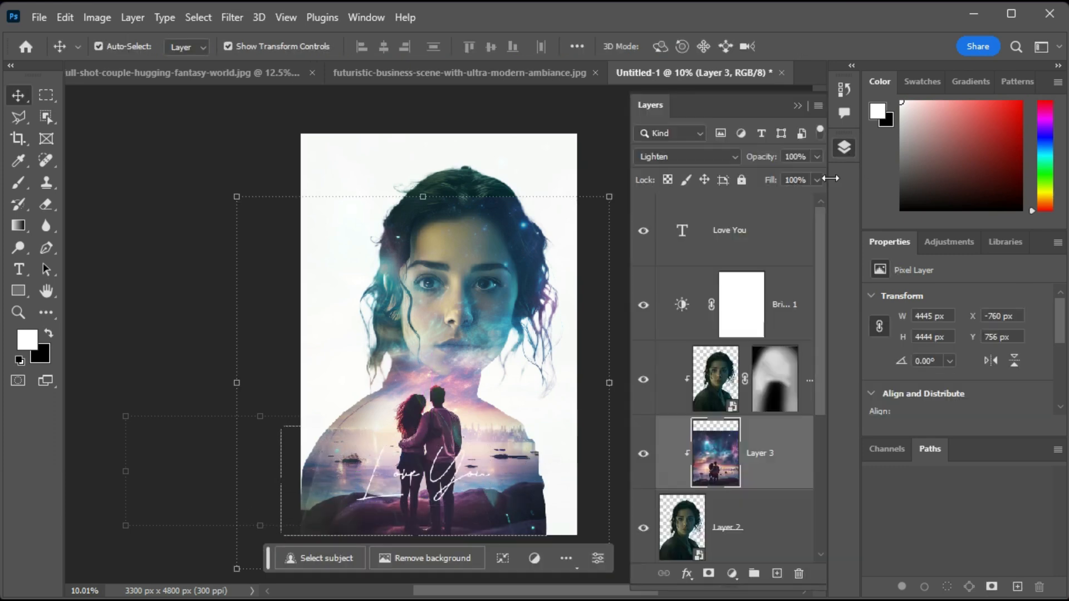
{"action": "left_click", "coordinate": [681, 306]}
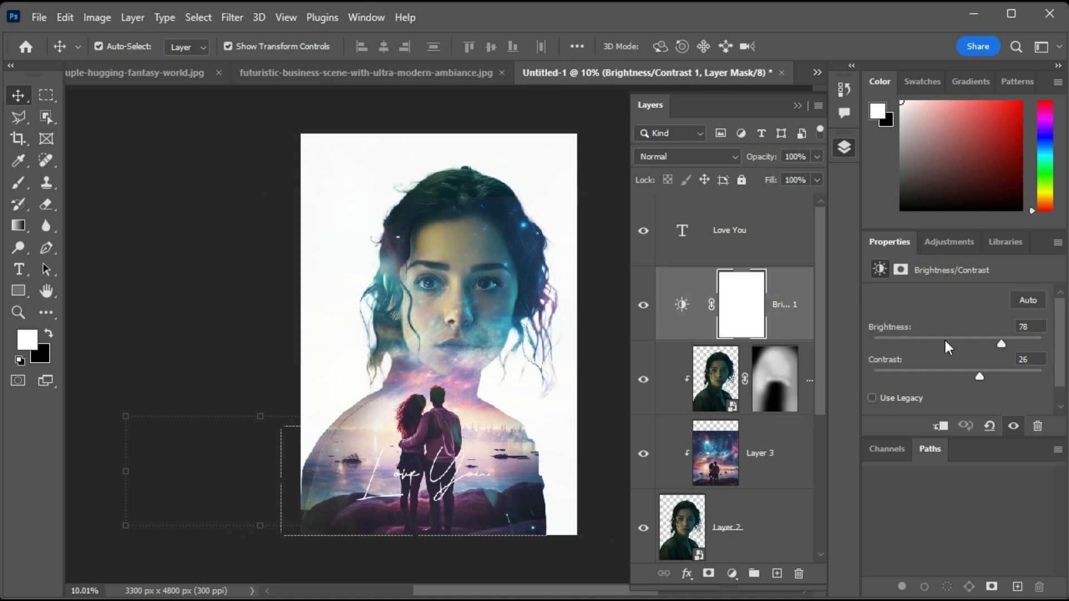
{"action": "mouse_move", "coordinate": [1001, 343]}
{"action": "left_mouse_down"}
{"action": "mouse_move", "coordinate": [990, 343]}
{"action": "mouse_move", "coordinate": [1000, 343]}
{"action": "left_mouse_up"}
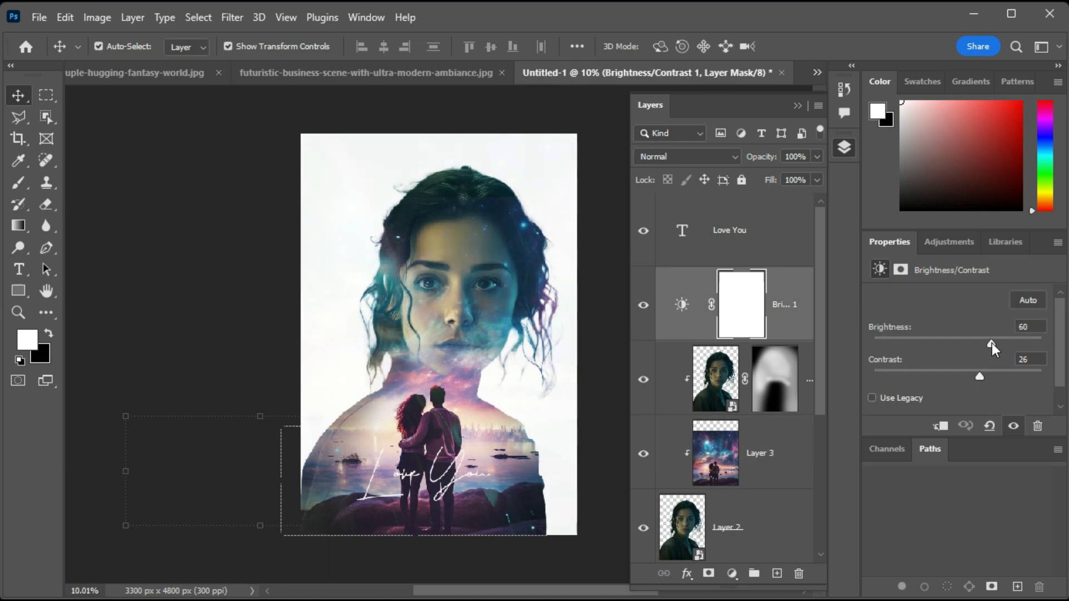
Move the "Love You" text slightly higher so it crosses the couple at waist height
{"action": "left_click", "coordinate": [445, 473]}
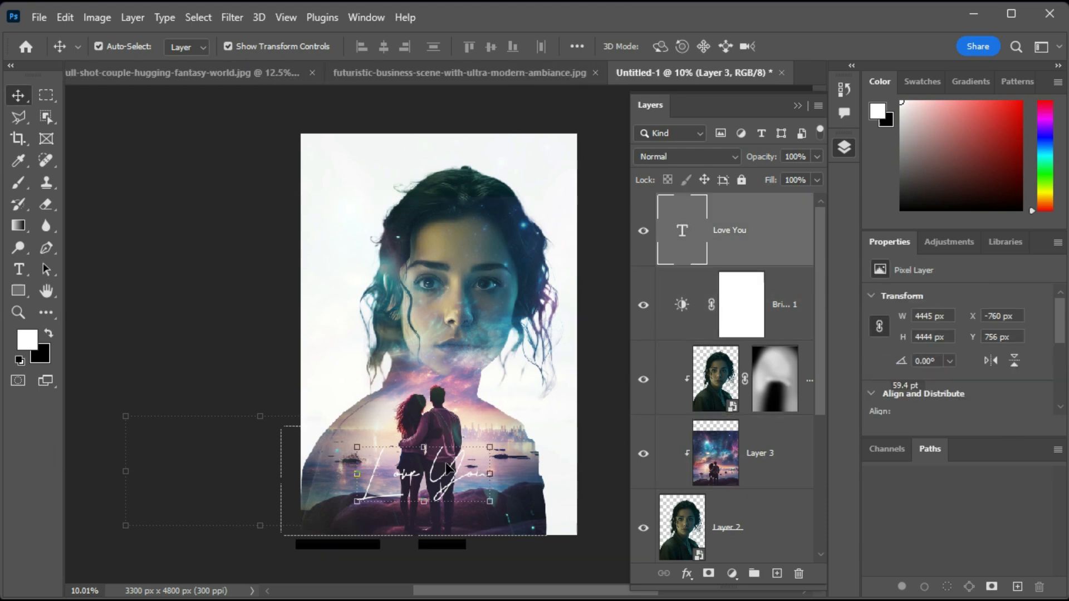
{"action": "scroll", "coordinate": [454, 474], "scroll_direction": "up", "scroll_amount": 2}
{"action": "double_click", "coordinate": [468, 427]}
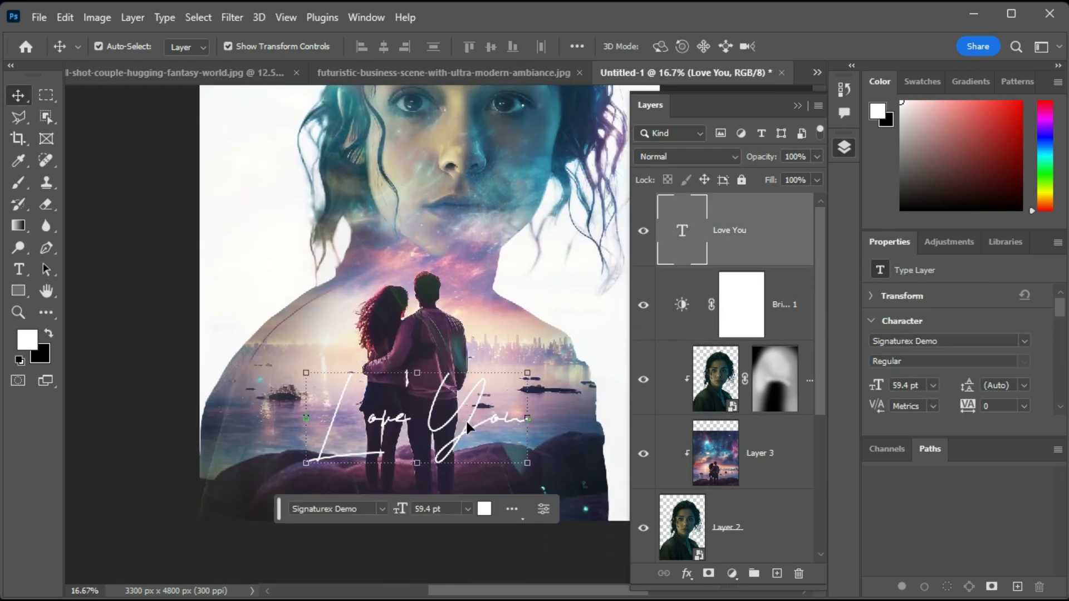
{"action": "key", "text": "ctrl+a"}
{"action": "key", "text": "ctrl+Return"}
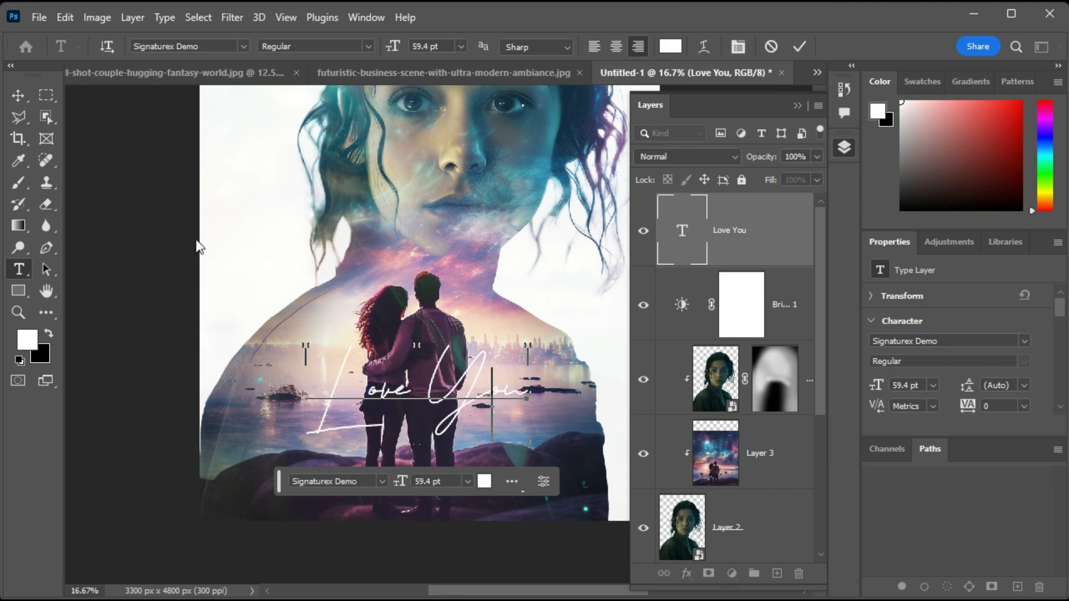
{"action": "key", "text": "v"}
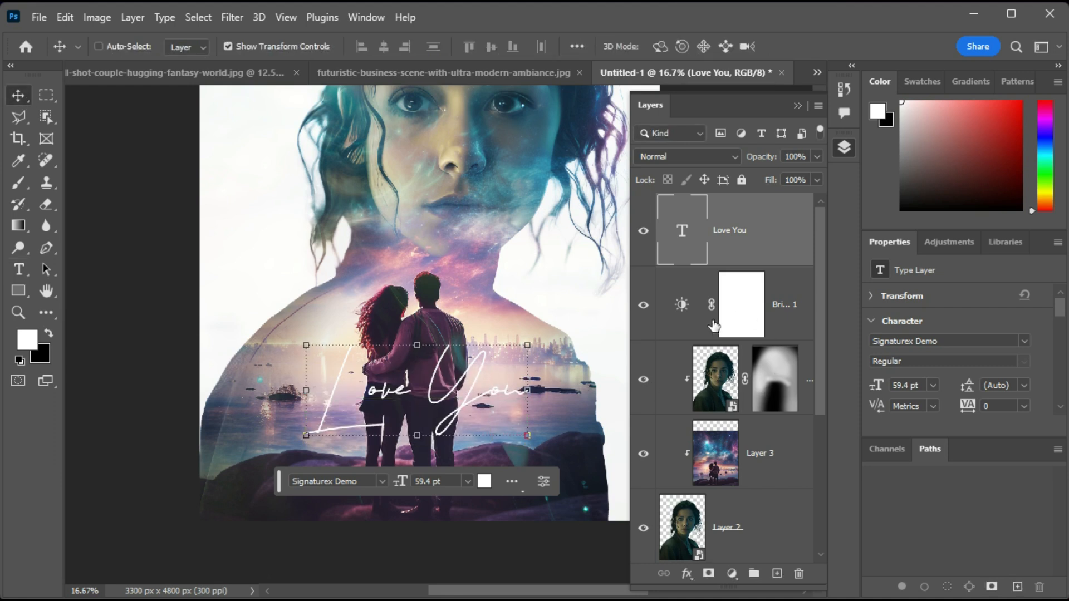
Duplicate the "Love You" text, place the copy beneath the original, and change its wording to "Forever"
{"action": "key", "text": "ctrl+j"}
{"action": "left_click_drag", "start_coordinate": [471, 392], "coordinate": [462, 480]}
{"action": "double_click", "coordinate": [461, 477]}
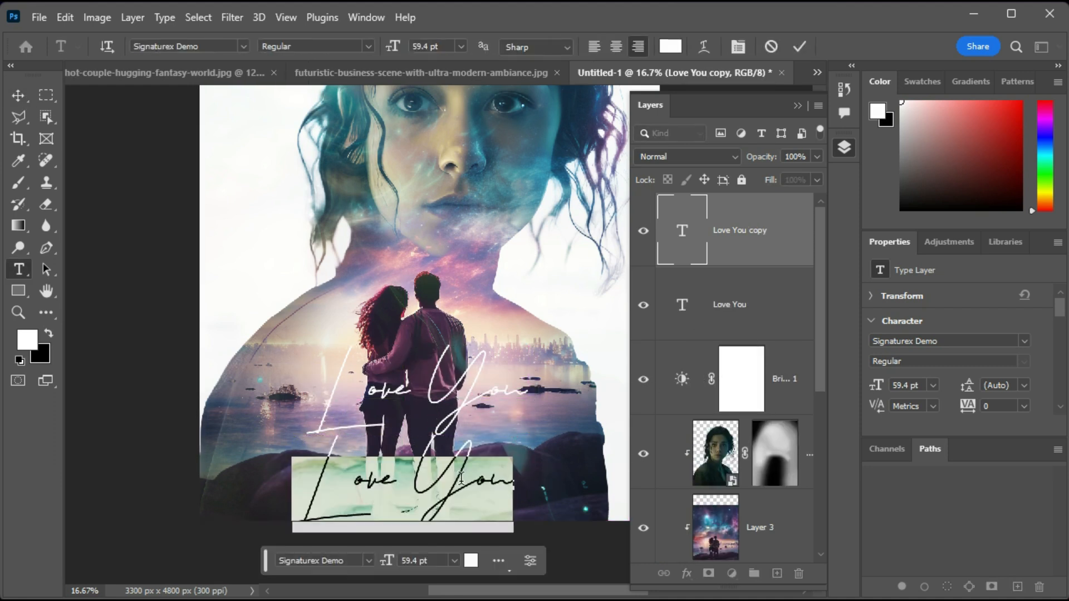
{"action": "type", "text": "For"}
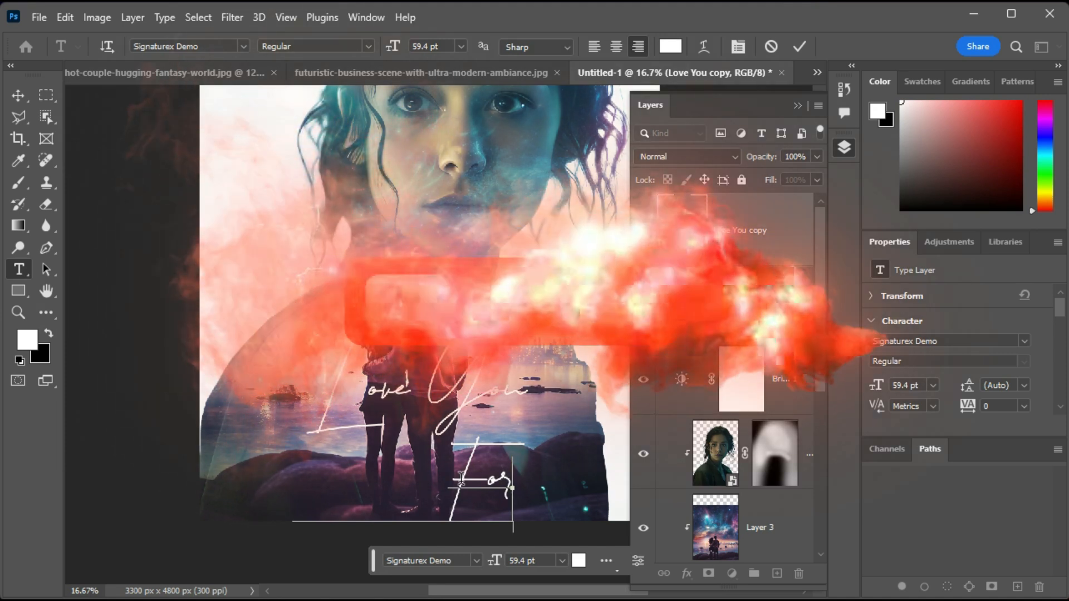
{"action": "key", "text": "BackSpace"}
{"action": "key", "text": "BackSpace"}
{"action": "key", "text": "BackSpace"}
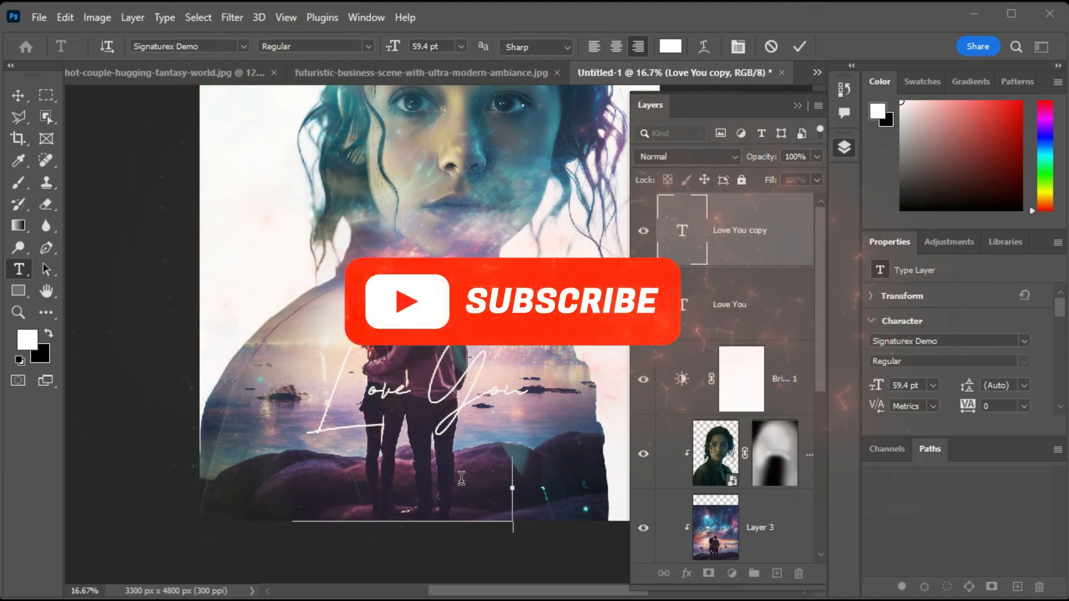
{"action": "type", "text": "Forever"}
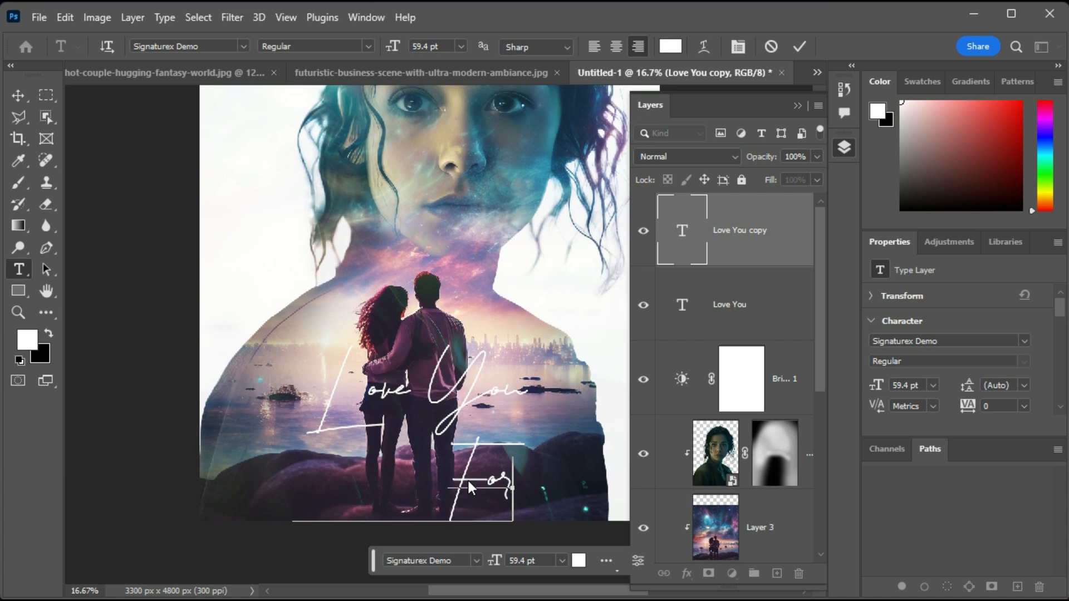
Set the "Forever" text to the Monotype Corsiva font and place it centered just beneath the "Love You" text
{"action": "key", "text": "ctrl+a"}
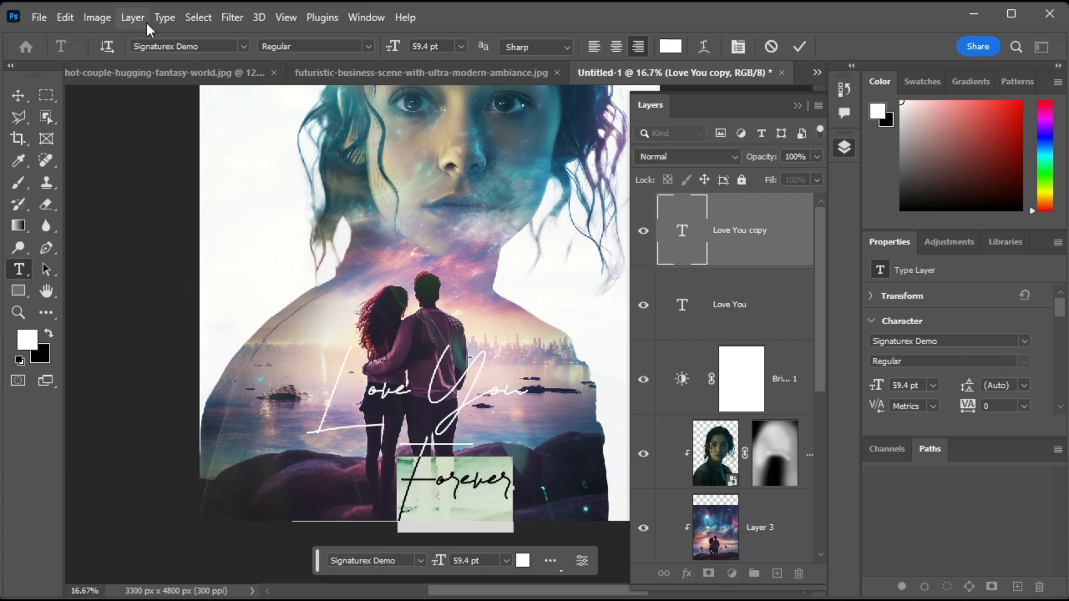
{"action": "left_click", "coordinate": [244, 46]}
{"action": "left_click", "coordinate": [334, 133]}
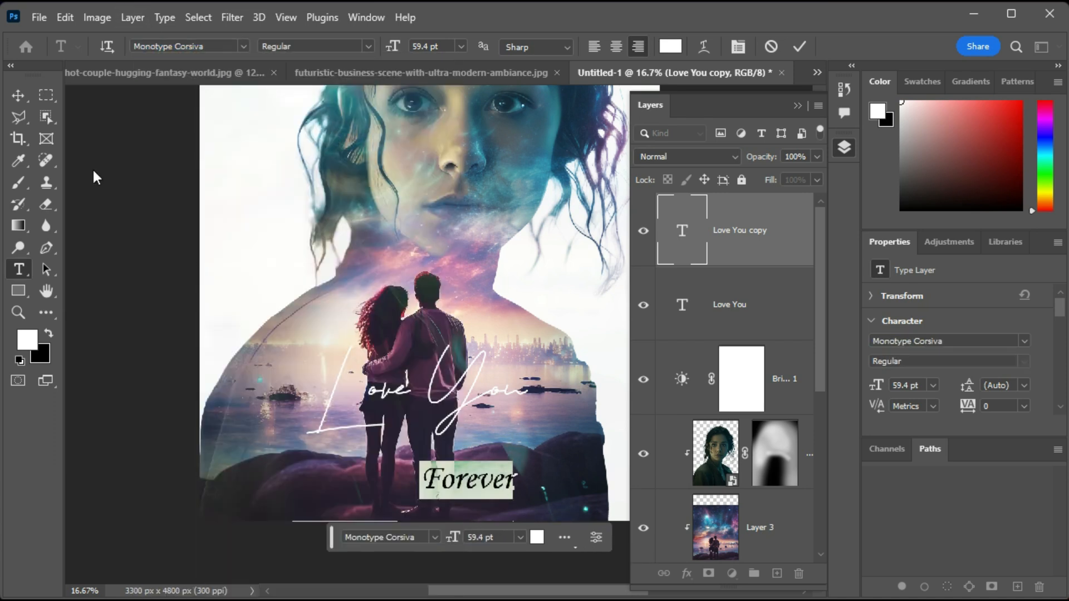
{"action": "left_click", "coordinate": [18, 95]}
{"action": "left_click_drag", "start_coordinate": [528, 437], "coordinate": [489, 411]}
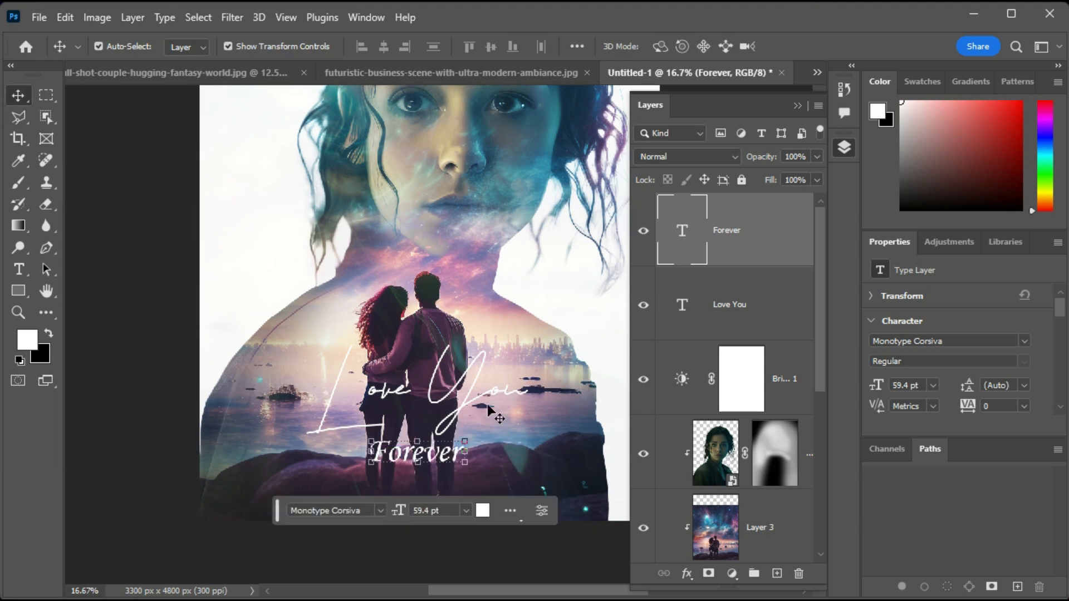
Replace the wording of the "Love You" text with "together"
{"action": "double_click", "coordinate": [487, 403]}
{"action": "type", "text": "Demo"}
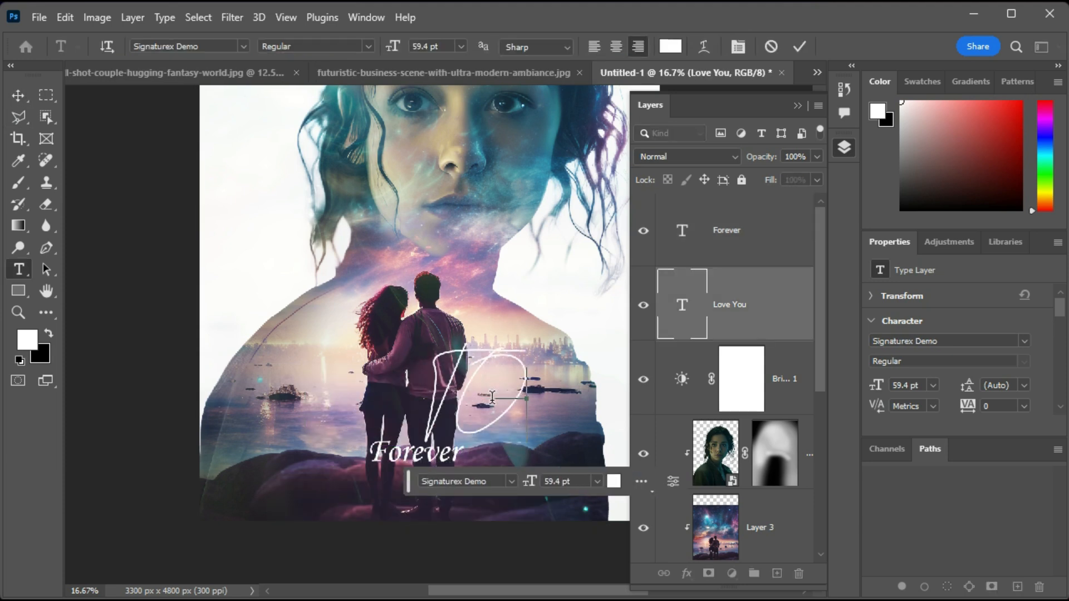
{"action": "key", "text": "BackSpace"}
{"action": "type", "text": "Iogether"}
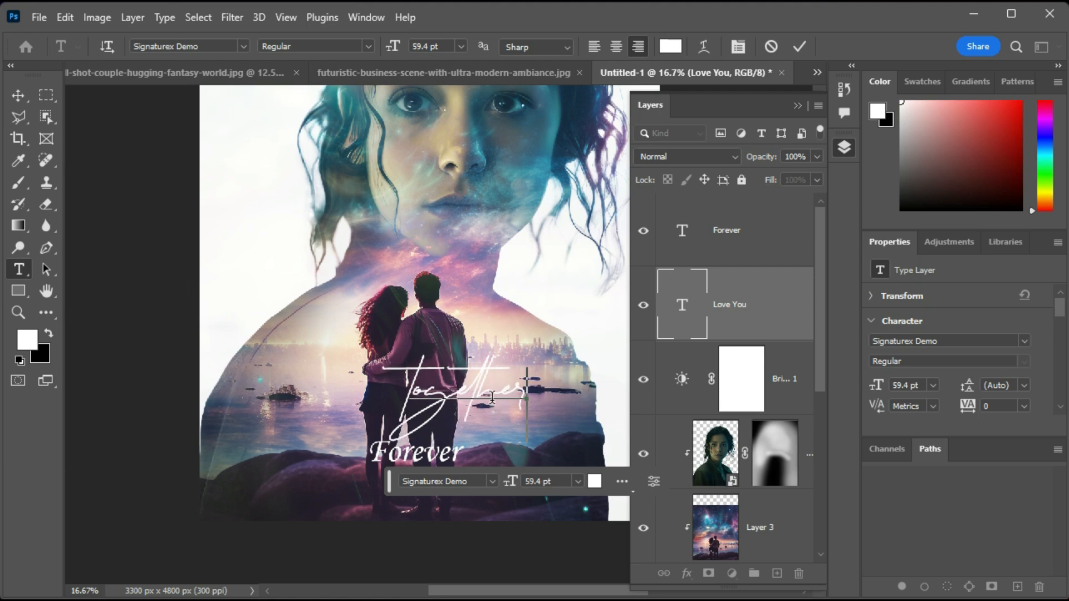
{"action": "left_click", "coordinate": [16, 96]}
Move the "together" text over the couple above "Forever" and enlarge it to about 77.86 pt
{"action": "left_click_drag", "start_coordinate": [454, 398], "coordinate": [389, 434]}
{"action": "key", "text": "ctrl+t"}
{"action": "left_click_drag", "start_coordinate": [462, 442], "coordinate": [501, 453]}
{"action": "key", "text": "Return"}
Move the "Forever" and "together" texts slightly lower over the couple's legs
{"action": "left_click", "coordinate": [219, 476], "text": "ctrl"}
{"action": "left_click_drag", "start_coordinate": [220, 476], "coordinate": [219, 472]}
{"action": "scroll", "coordinate": [219, 473], "scroll_direction": "down", "scroll_amount": 2}
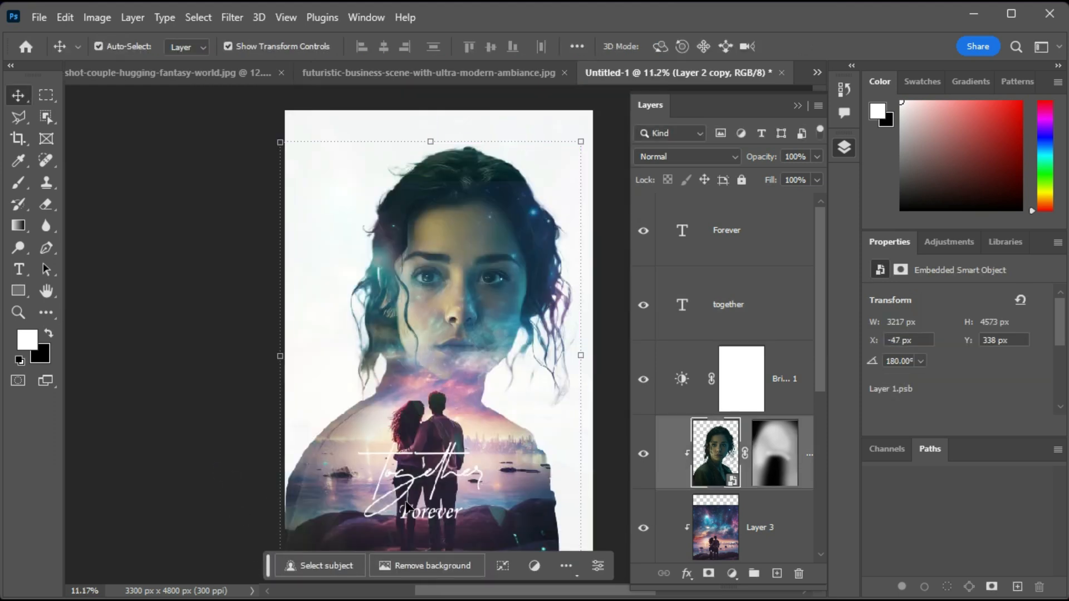
{"action": "left_click", "coordinate": [432, 515]}
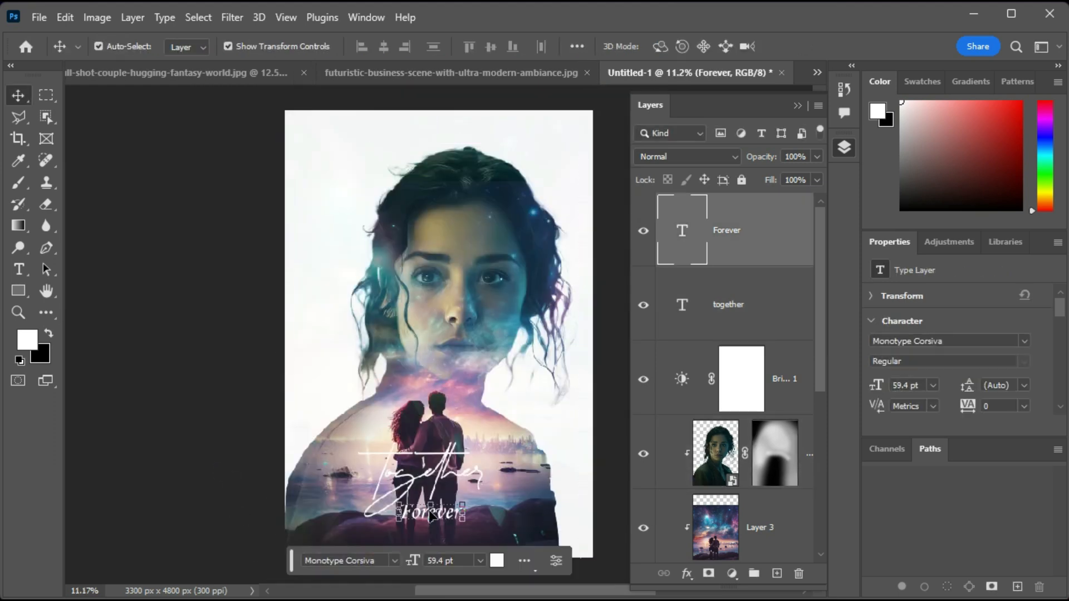
{"action": "left_click", "coordinate": [451, 476]}
{"action": "left_click", "coordinate": [507, 459]}
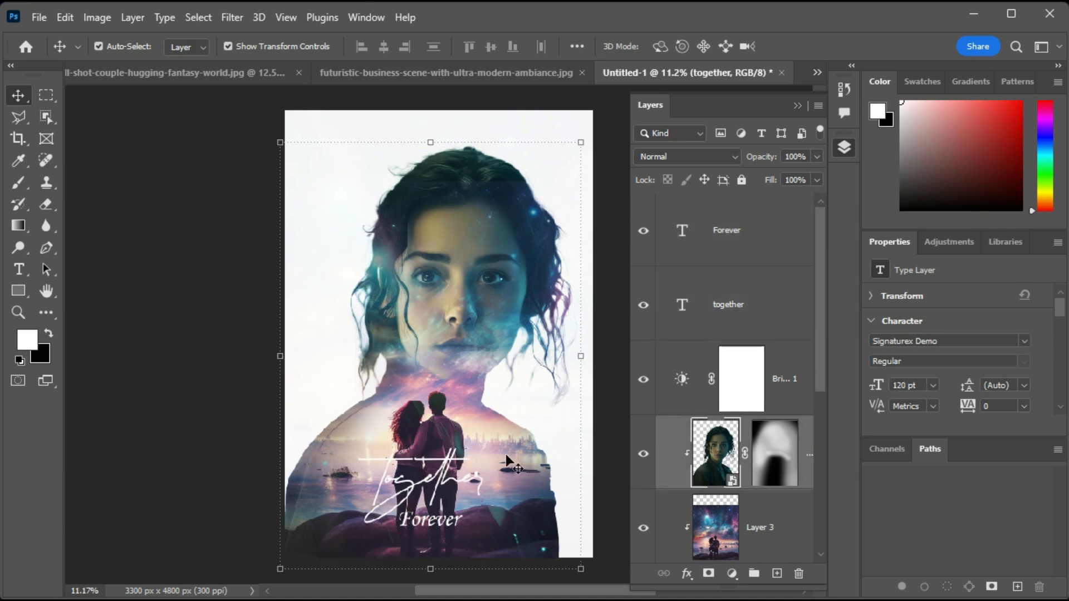
Change the wording of the "together" text to "Love You"
{"action": "double_click", "coordinate": [440, 482]}
{"action": "type", "text": "love you"}
{"action": "key", "text": "BackSpace"}
{"action": "key", "text": "BackSpace"}
{"action": "key", "text": "BackSpace"}
{"action": "key", "text": "BackSpace"}
{"action": "key", "text": "BackSpace"}
{"action": "key", "text": "BackSpace"}
{"action": "type", "text": "t"}
{"action": "type", "text": " You"}
{"action": "key", "text": "ctrl+Return"}
Move the "Love You" text so it is centered above "Forever" and scale it to about 91.19%
{"action": "key", "text": "v"}
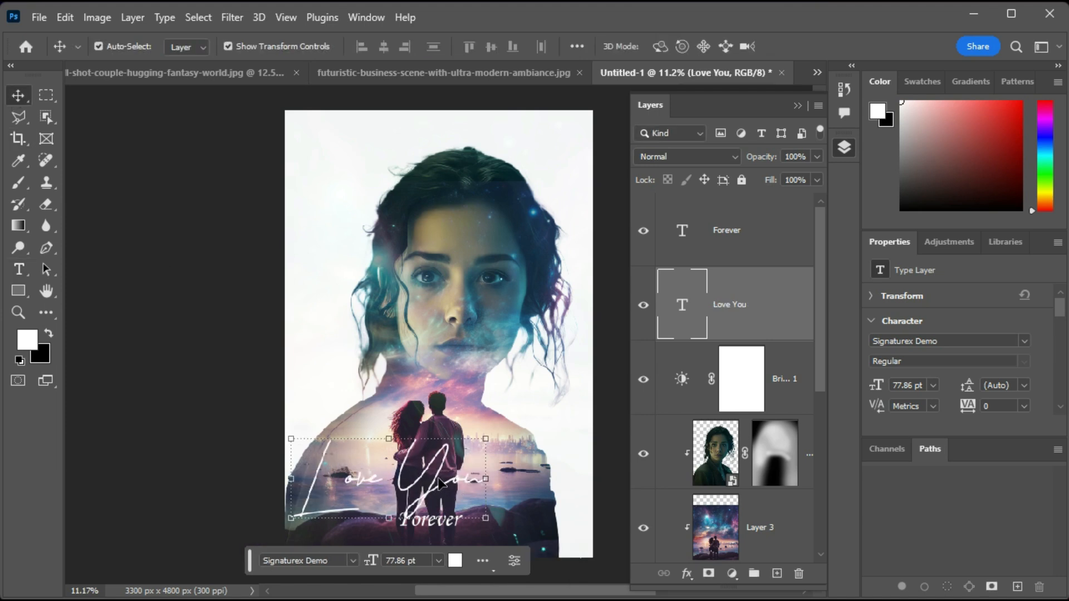
{"action": "left_click_drag", "start_coordinate": [440, 484], "coordinate": [493, 473]}
{"action": "left_click", "coordinate": [538, 520]}
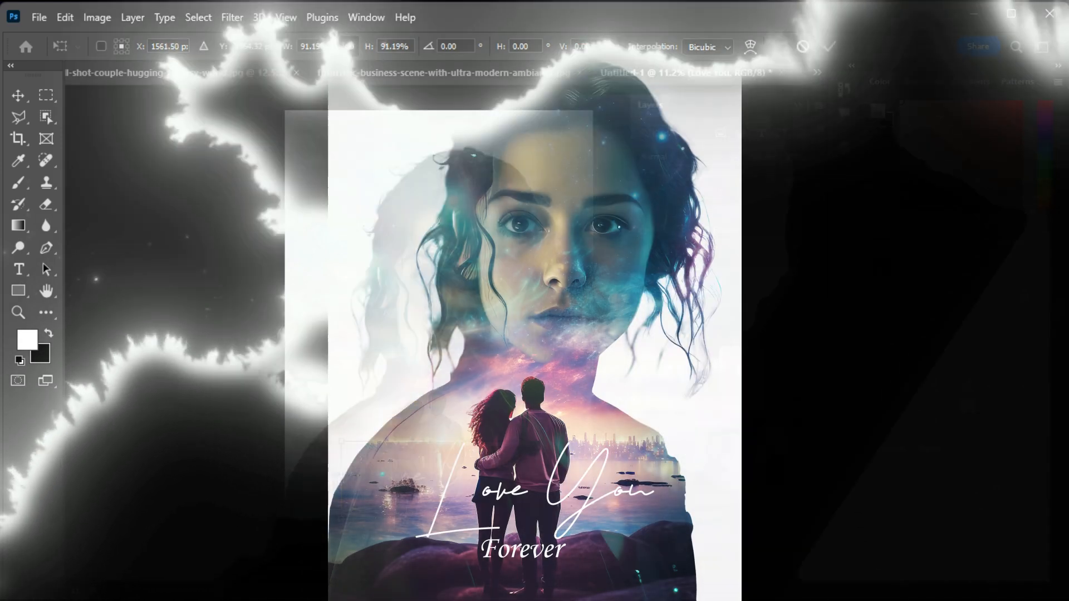